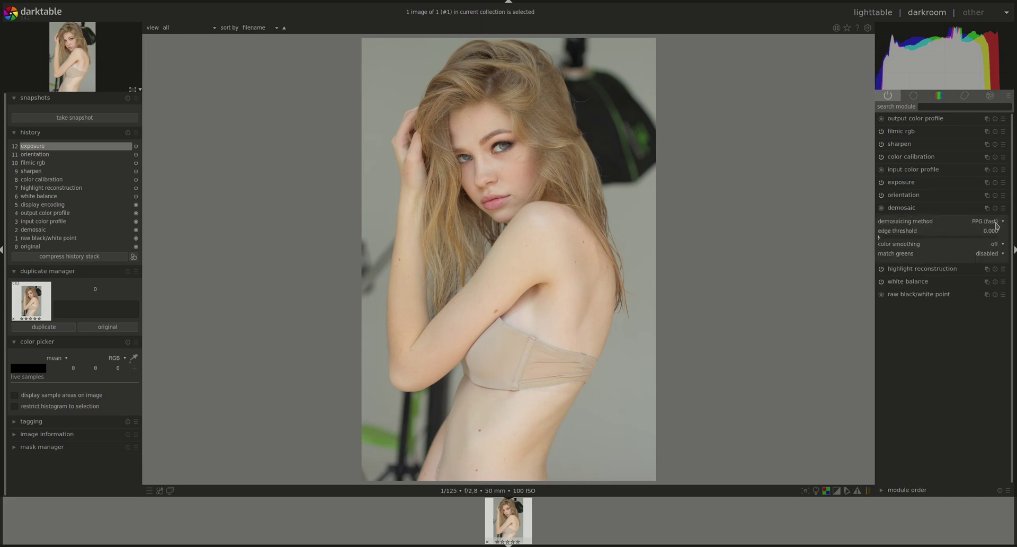
Step: Set the photo's demosaicing method to AMaZE (slow)
left_click(996, 222)
left_click(985, 229)
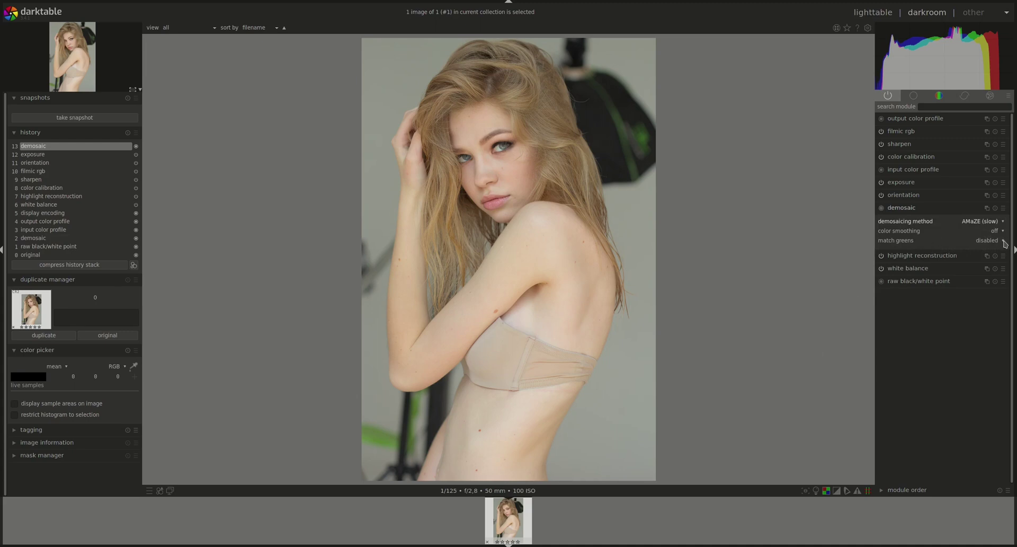
left_click(898, 209)
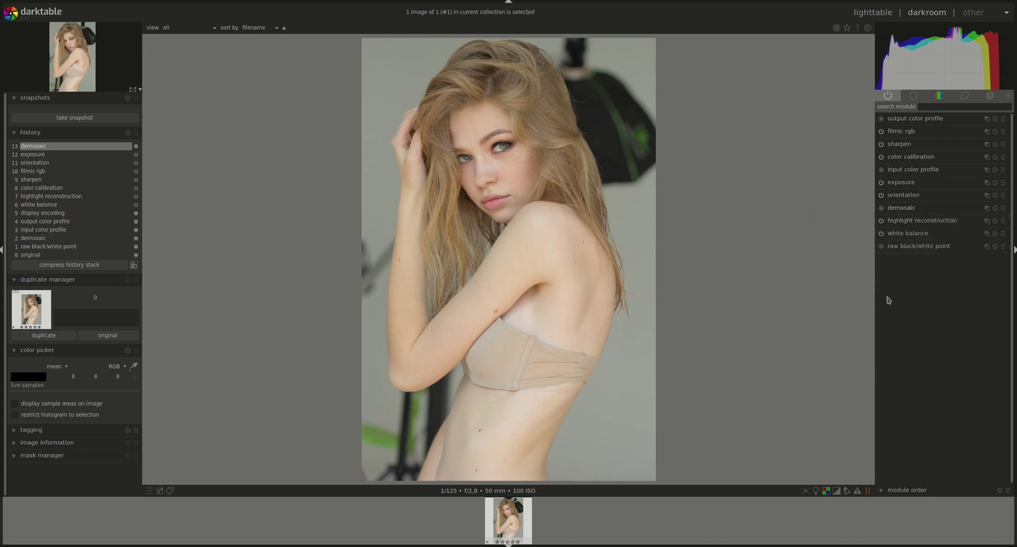
Step: Crop the portrait at the original image aspect, trimming its lower part and both sides, with the crop frame slightly repositioned
left_click(913, 98)
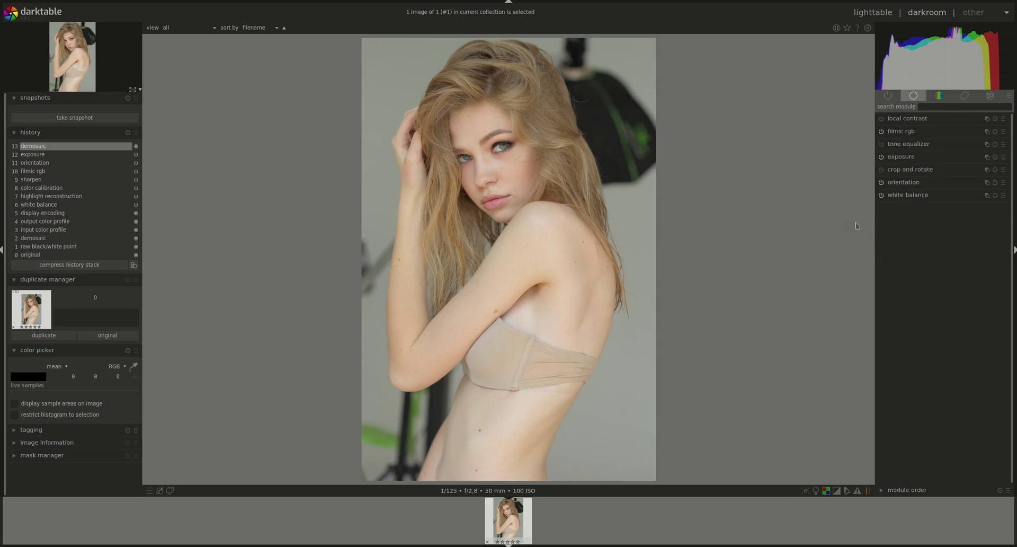
left_click(911, 170)
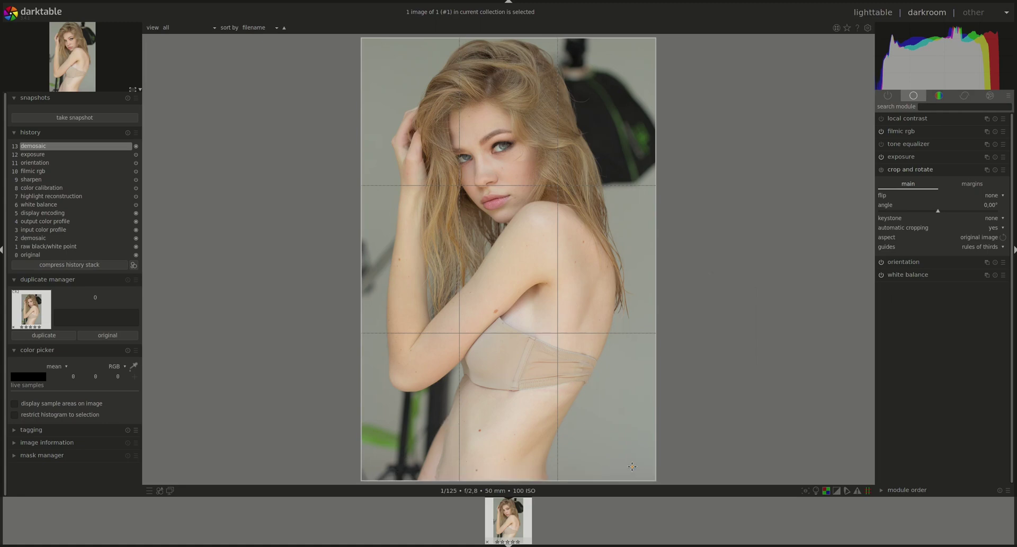
left_click_drag(649, 474, 625, 437)
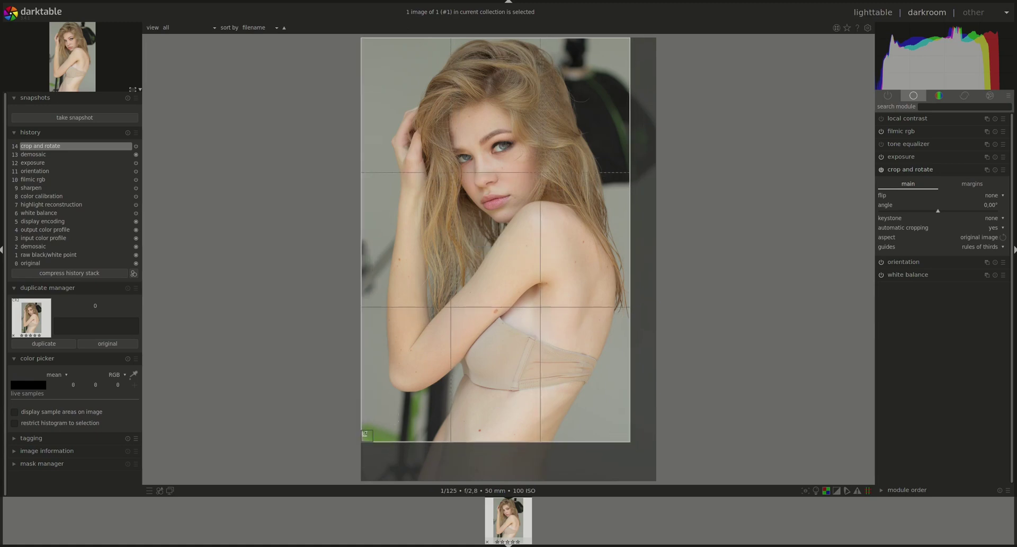
left_click_drag(366, 435, 376, 421)
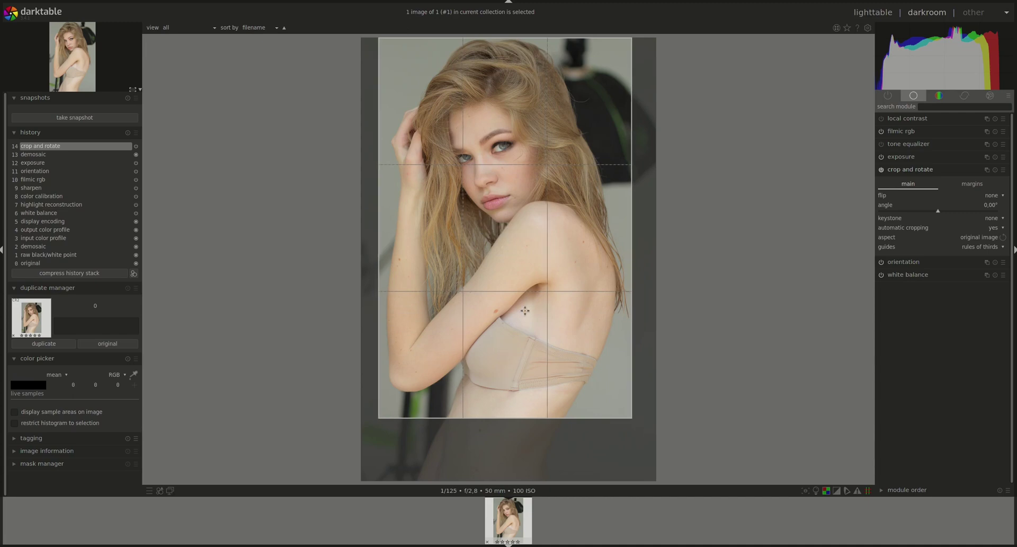
left_click_drag(525, 310, 527, 309)
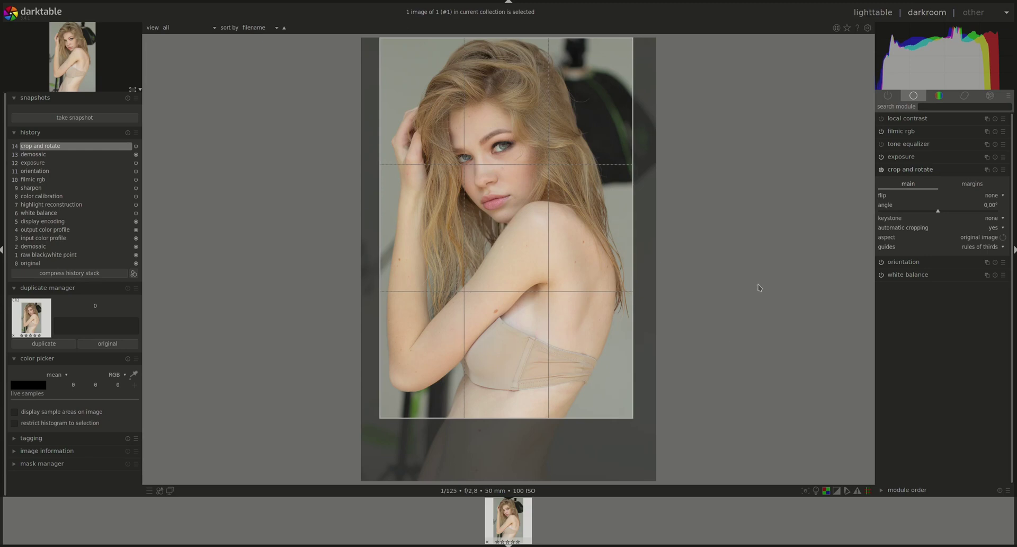
left_click(909, 170)
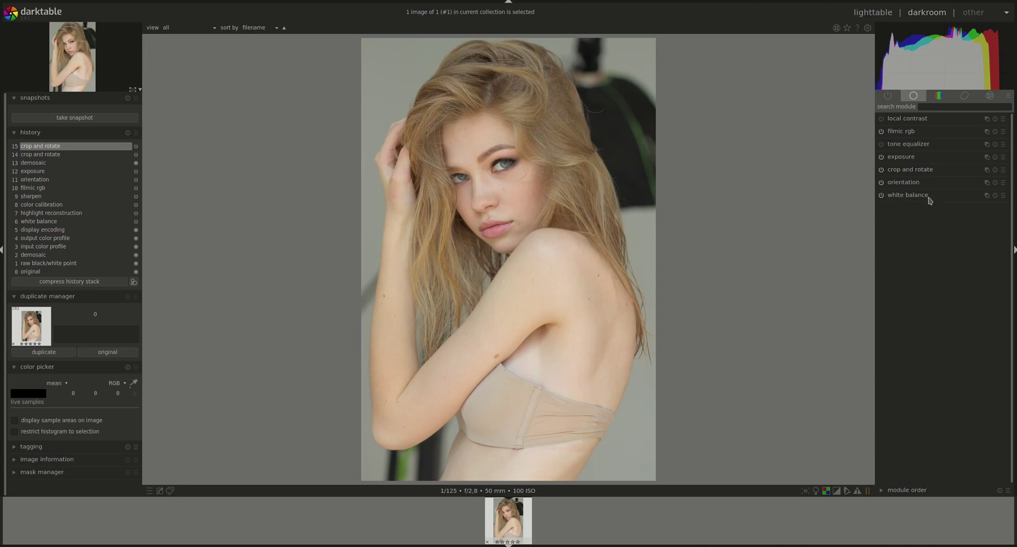
Step: Check the white balance module's settings and open the color calibration module
left_click(911, 196)
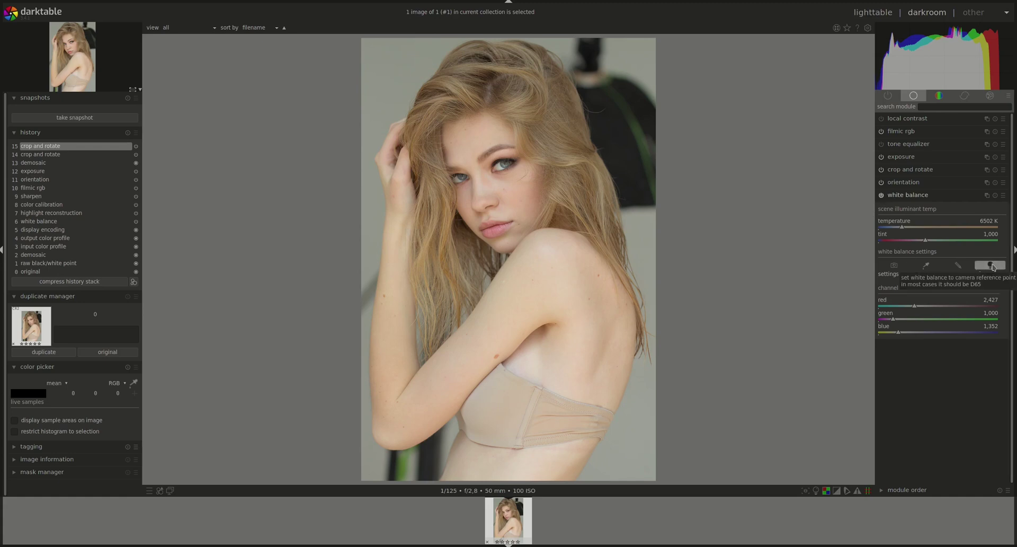
left_click(914, 196)
left_click(938, 95)
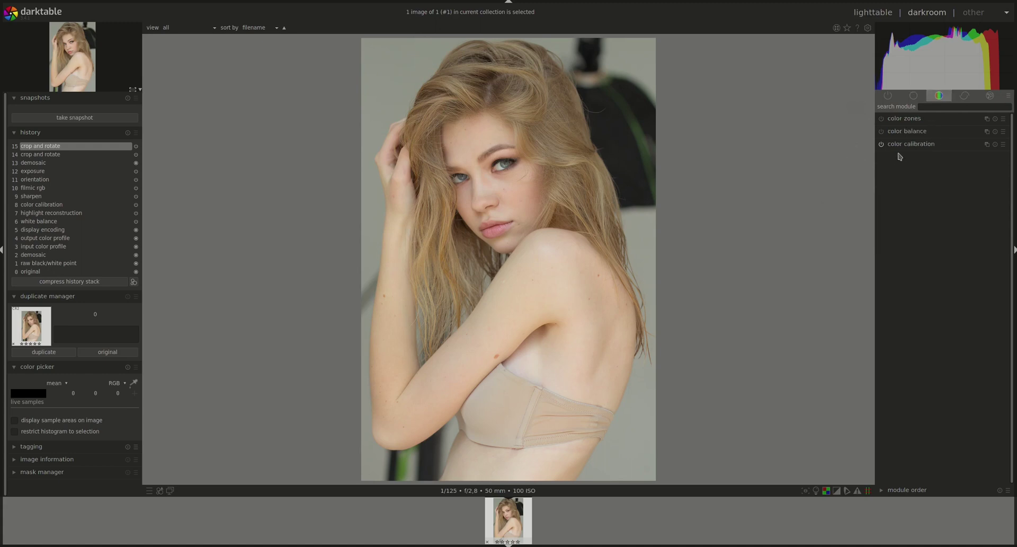
left_click(922, 145)
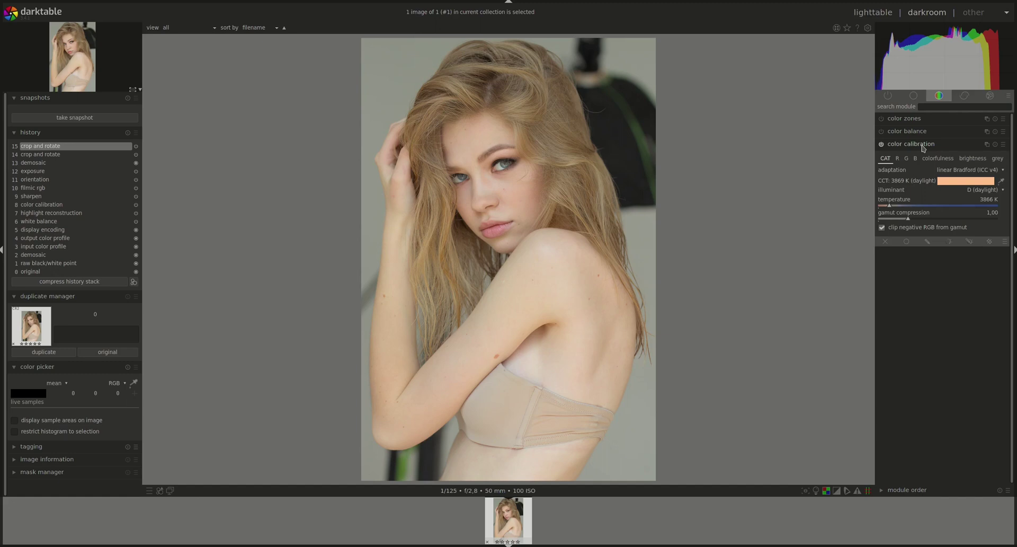
Step: Try the AI illuminant detection from image surfaces and the F (fluorescent) illuminant in color calibration
left_click(1003, 191)
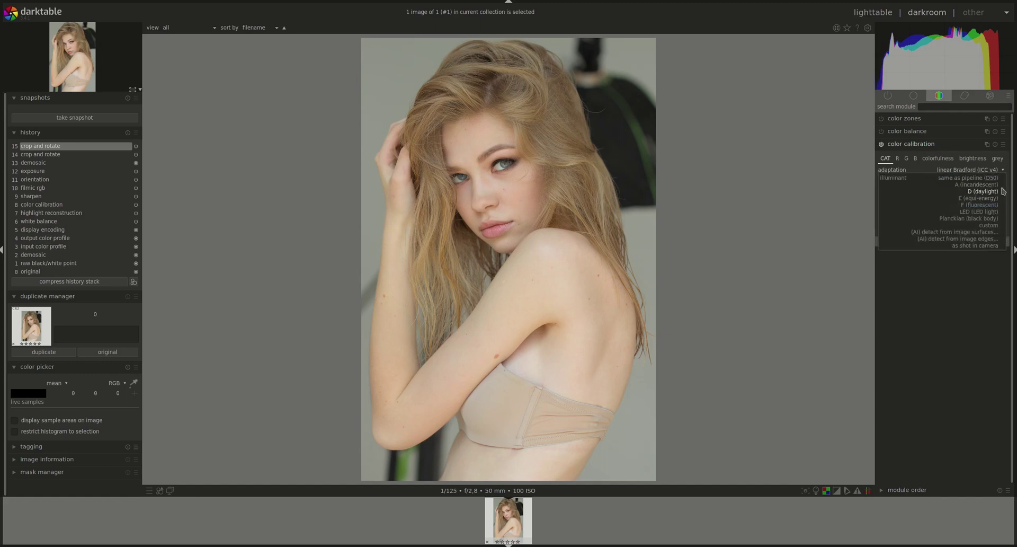
left_click(987, 232)
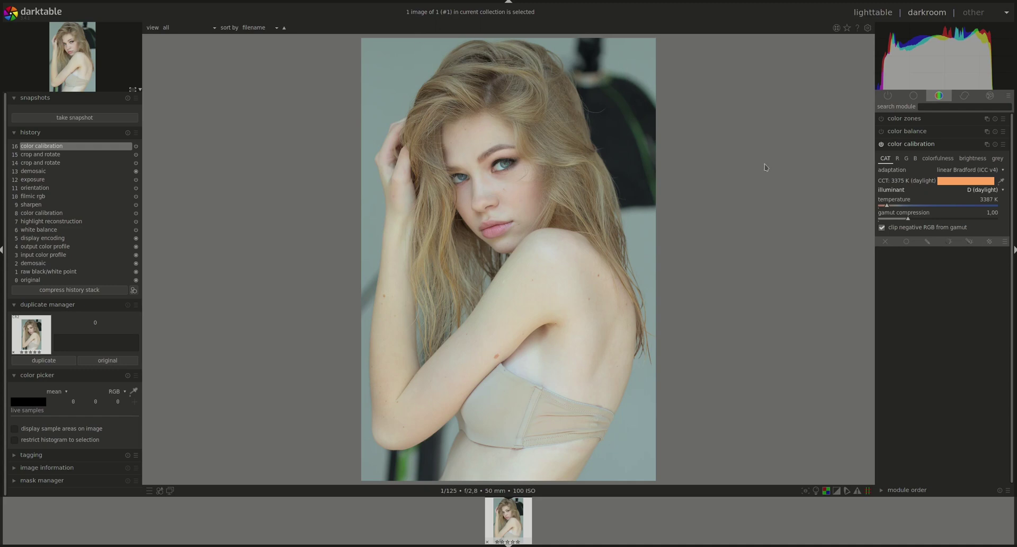
left_click(999, 189)
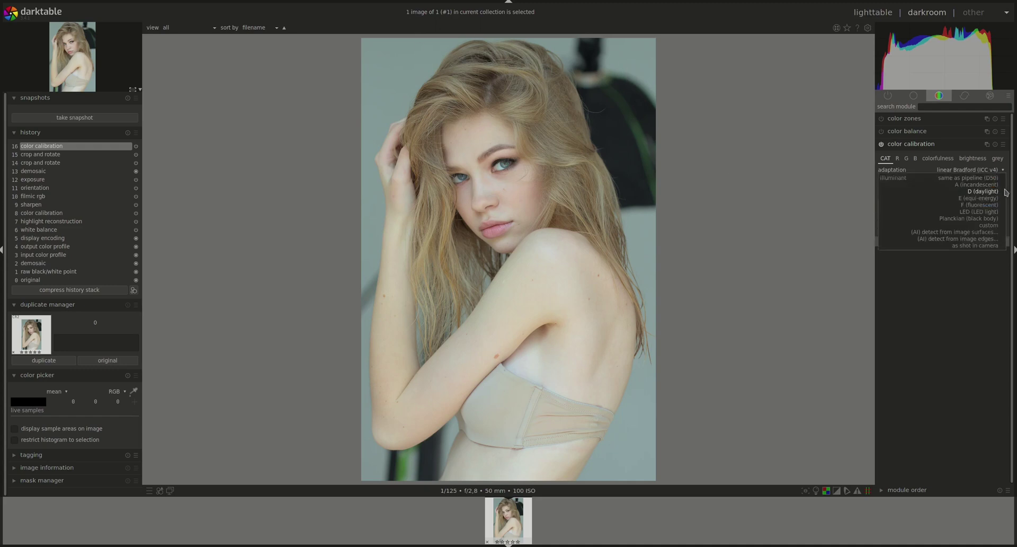
left_click(993, 205)
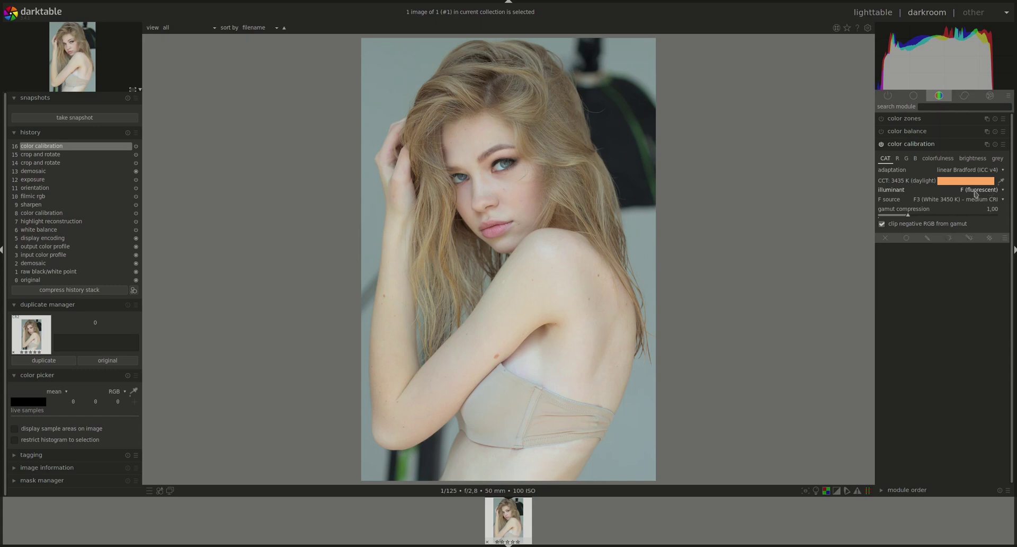
Step: Set a custom color calibration illuminant by sampling a small area on the white of the model's eye
left_click(1001, 181)
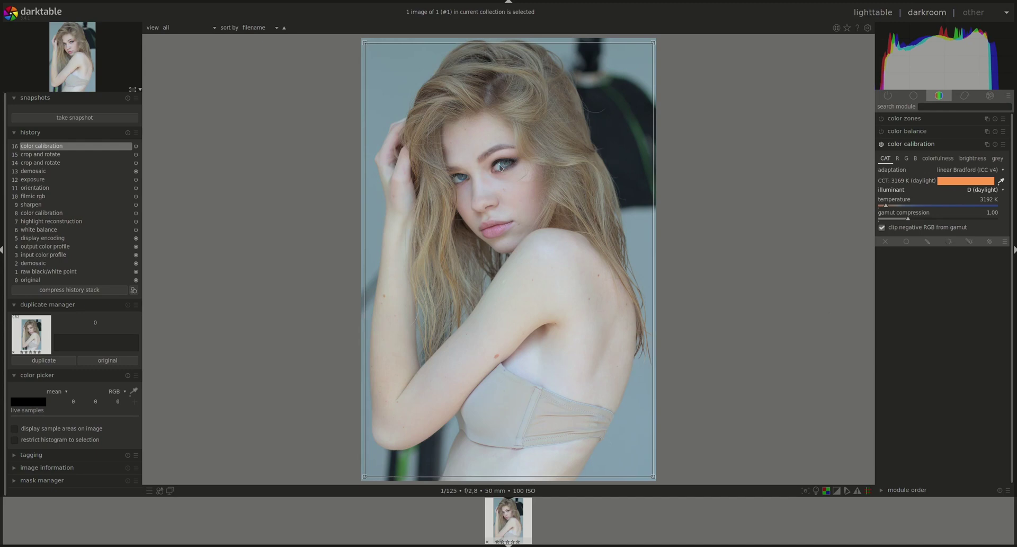
scroll(500, 166, "up", 3)
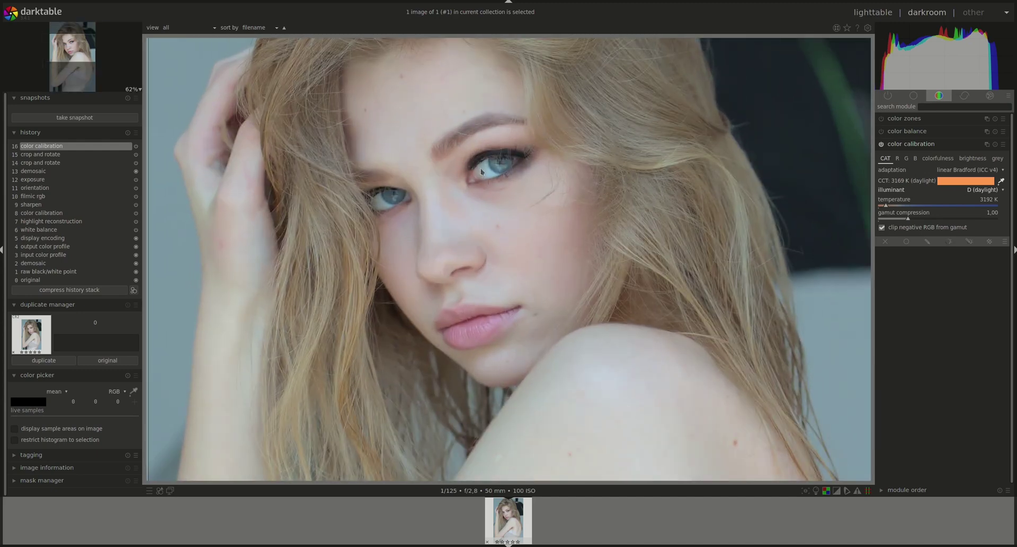
left_click_drag(481, 169, 490, 179)
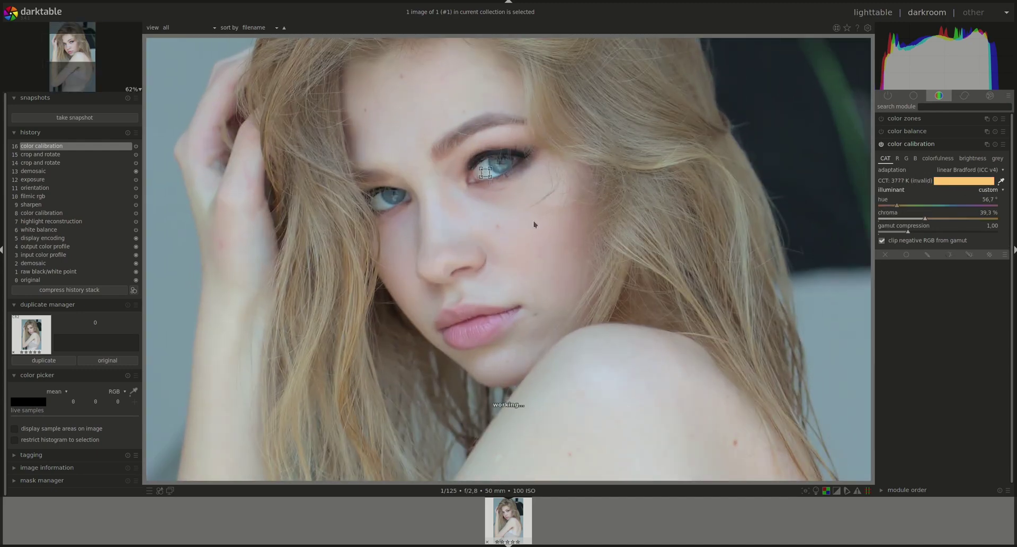
scroll(743, 259, "down", 3)
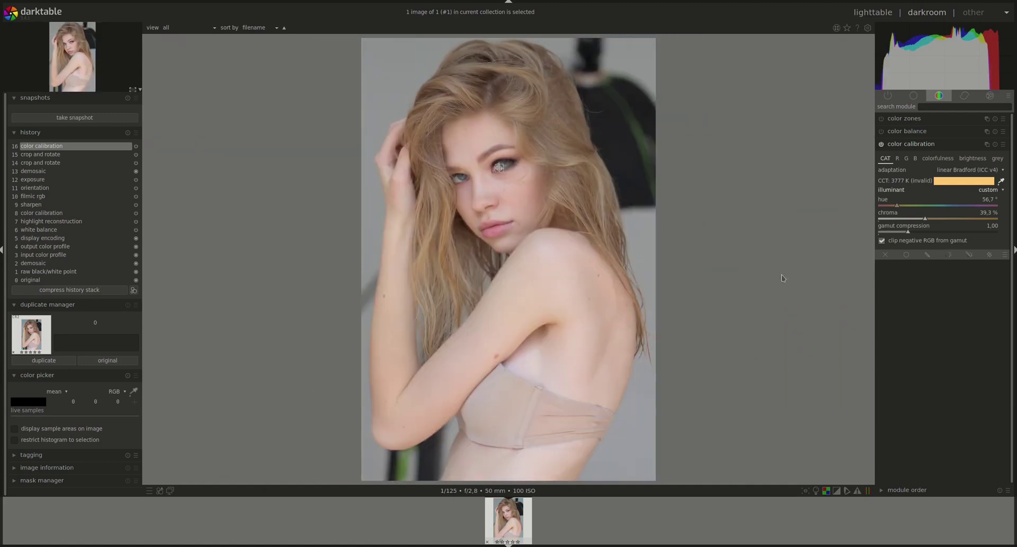
left_click(900, 144)
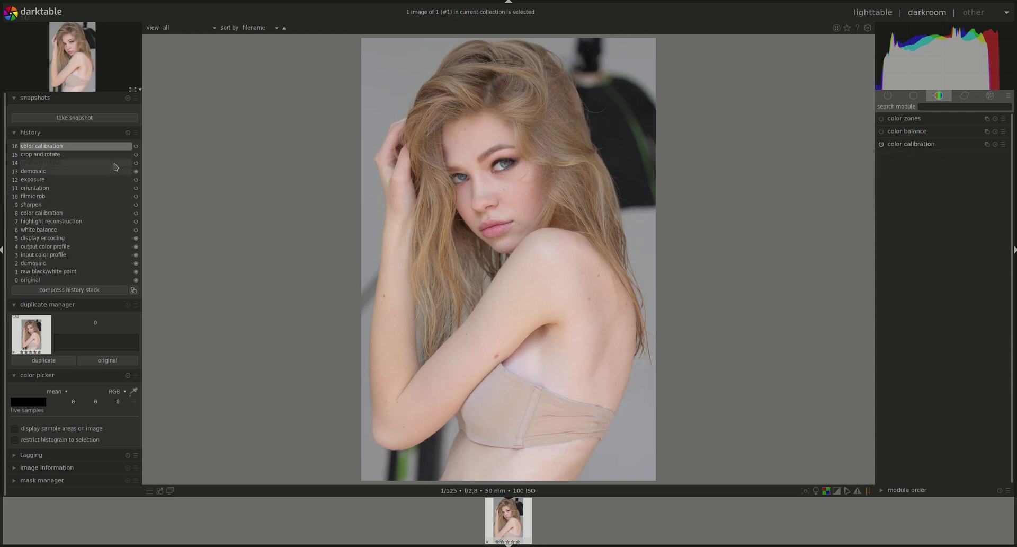
mouse_move(78, 158)
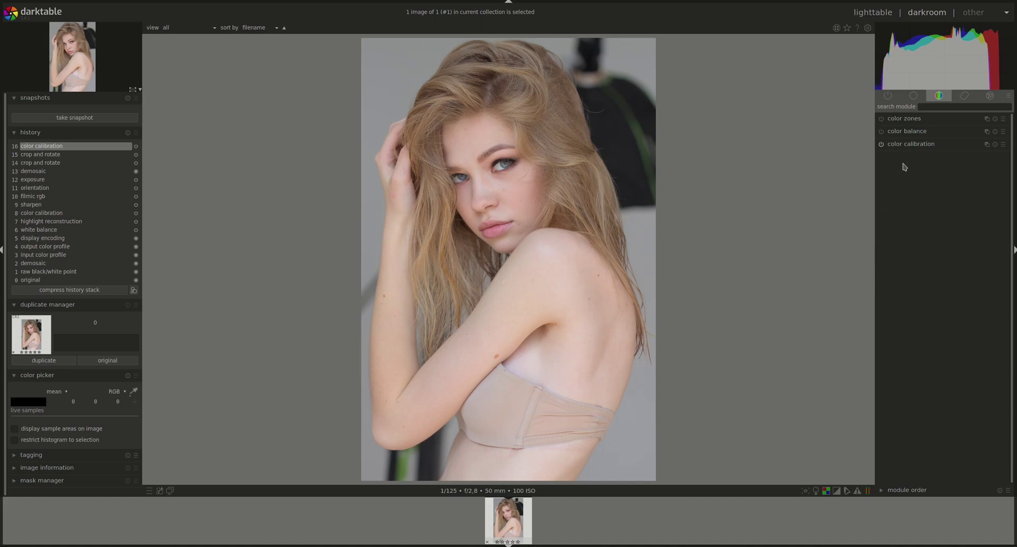
Step: Raise the exposure to 0.89 EV in the exposure module
left_click(913, 96)
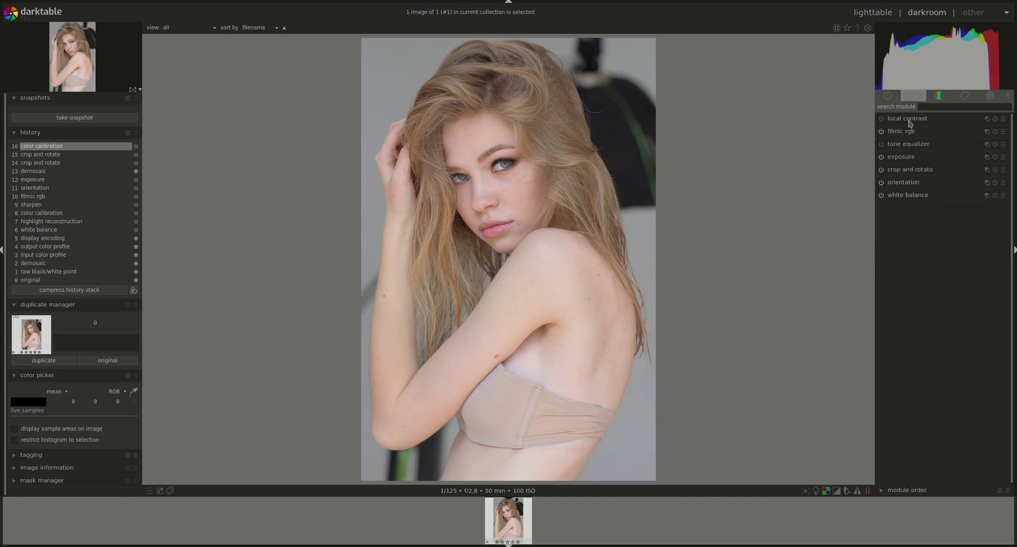
left_click(907, 158)
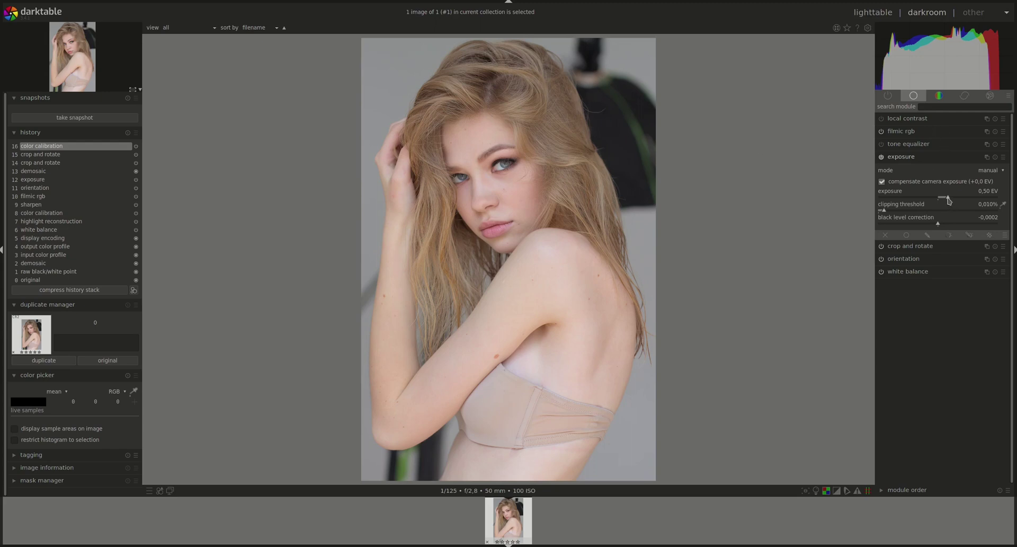
left_click_drag(948, 200, 957, 201)
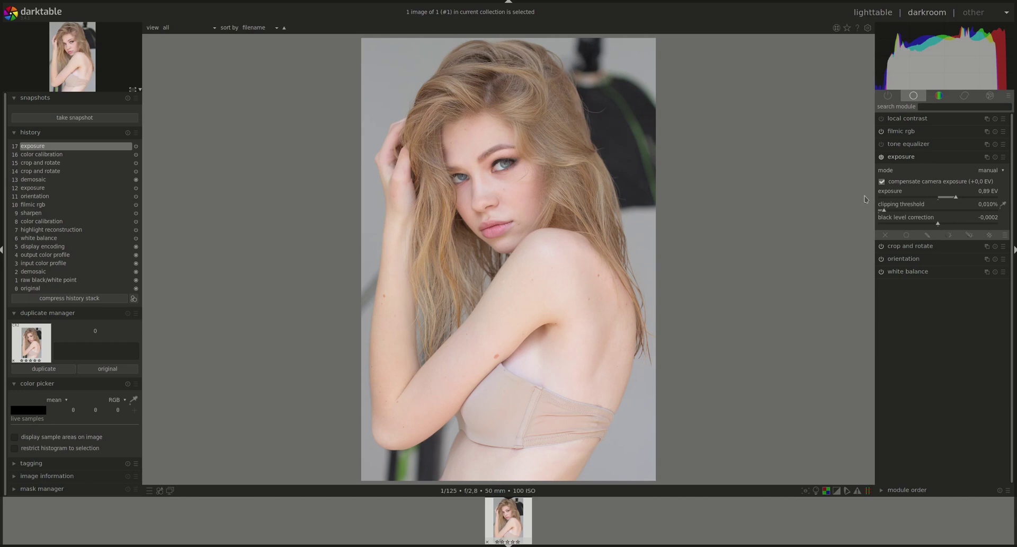
left_click(905, 157)
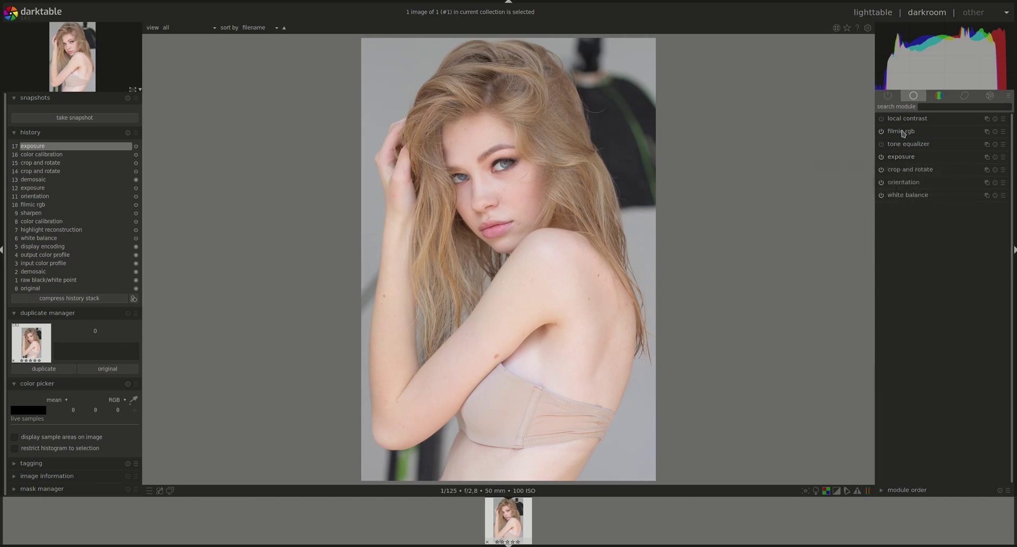
Step: In filmic rgb's scene settings, set dynamic range scaling to -8 % and black relative exposure to about -4.5 EV
left_click(904, 132)
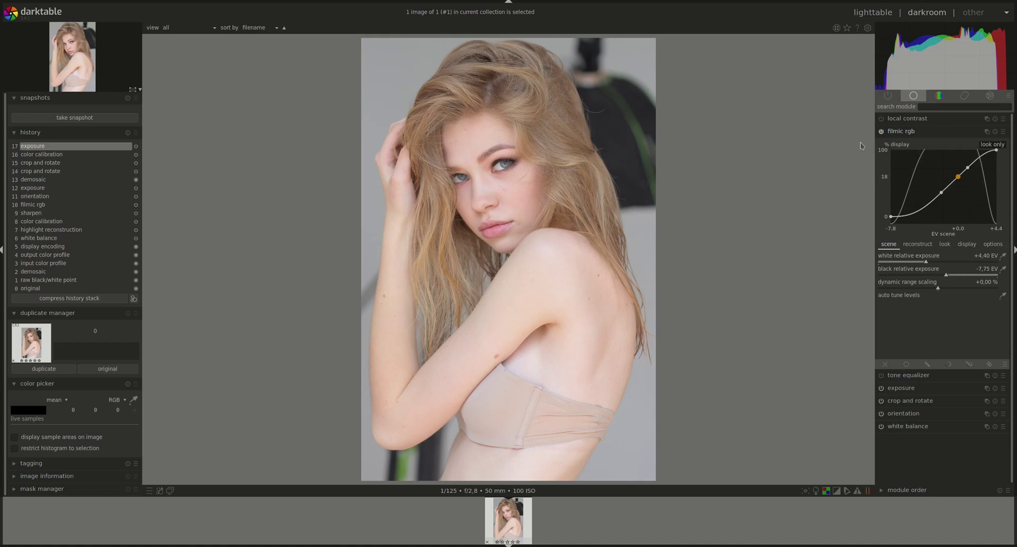
left_click_drag(948, 275, 973, 276)
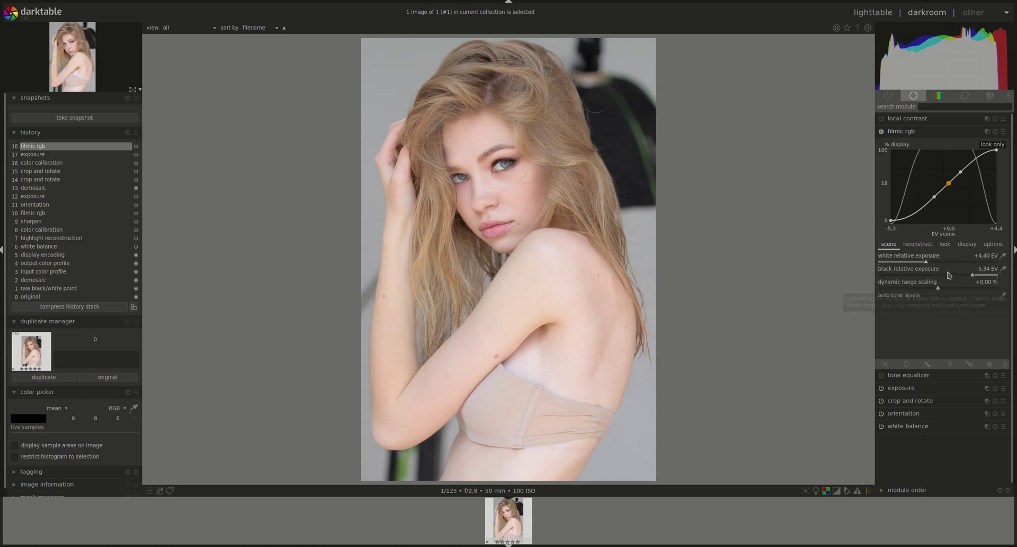
left_click_drag(923, 291, 913, 292)
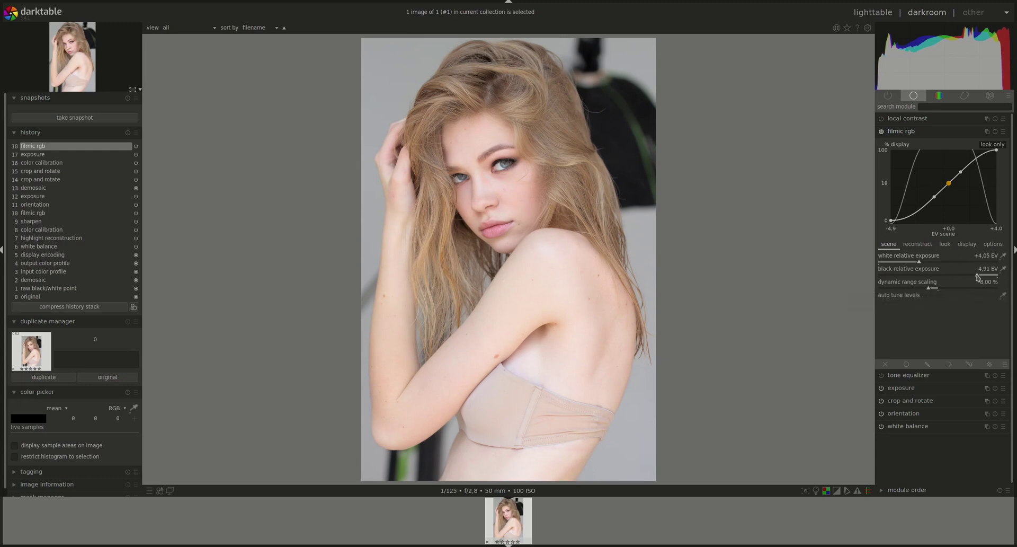
mouse_move(977, 275)
left_mouse_down()
mouse_move(942, 276)
mouse_move(979, 277)
left_mouse_up()
Step: In filmic rgb's look settings, set latitude to 42.19 % and shadows/highlights balance to -3.50 %
left_click(945, 243)
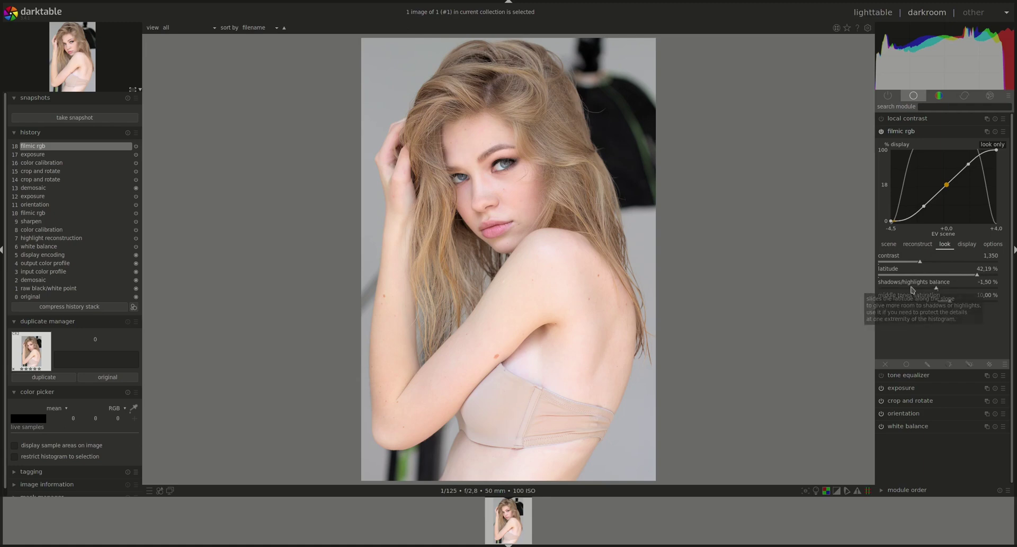
scroll(912, 289, "down", 2)
scroll(912, 289, "down", 1)
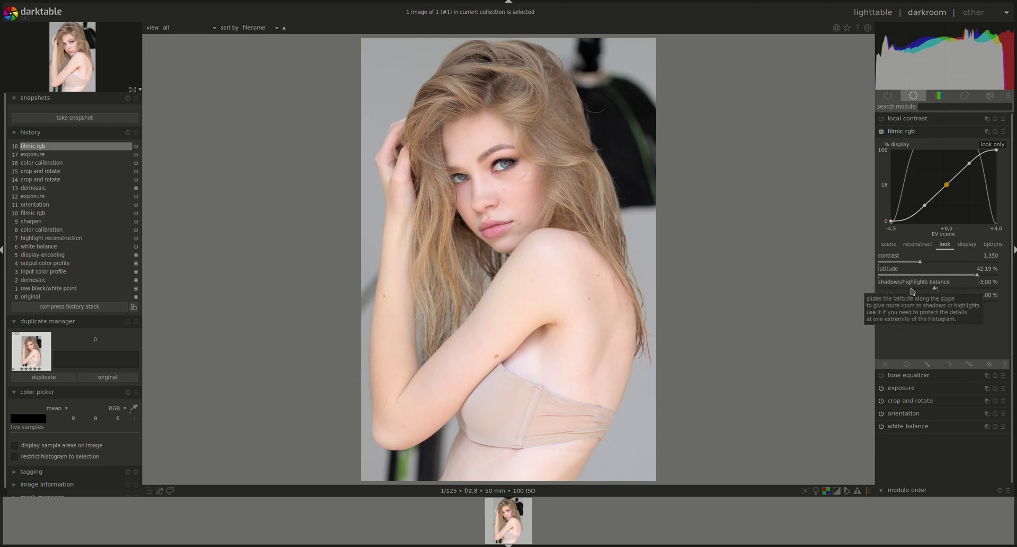
scroll(913, 291, "down", 1)
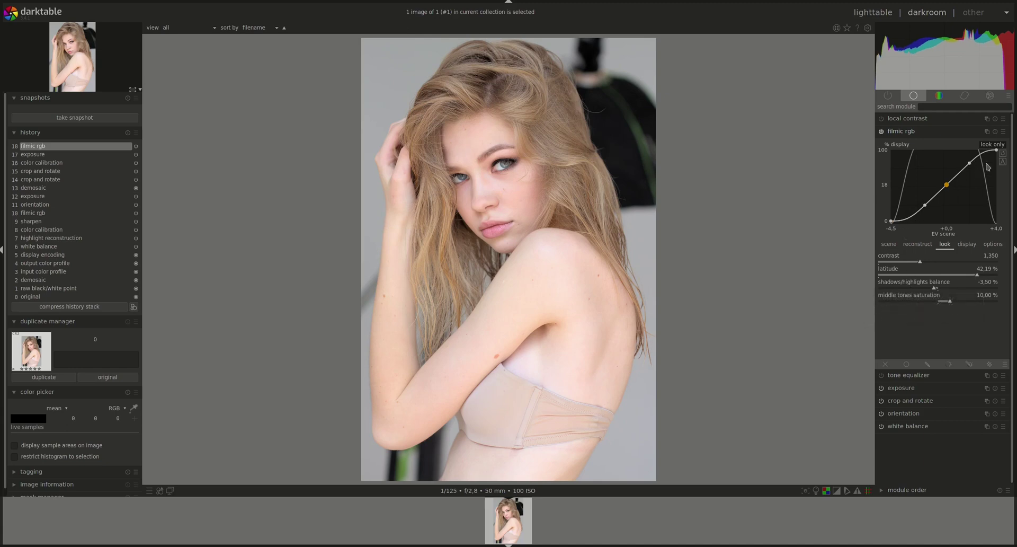
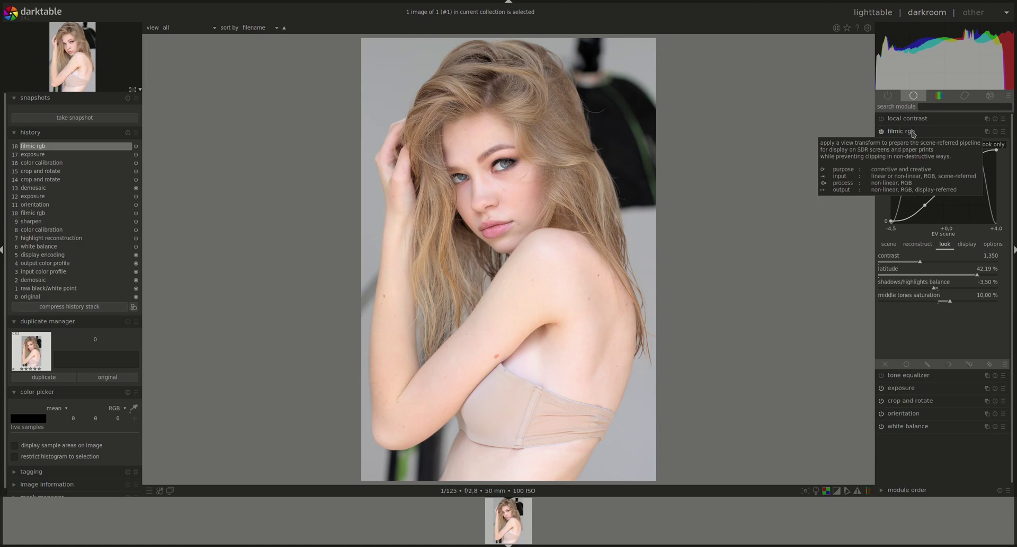
left_click(913, 132)
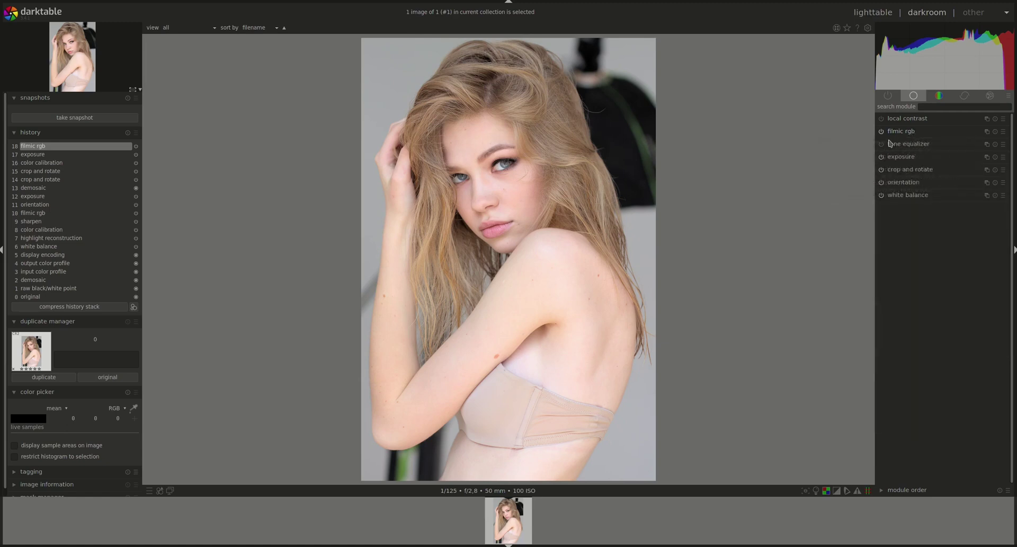
Step: Compare the photo at the color calibration history state with the latest filmic rgb state
left_click(41, 163)
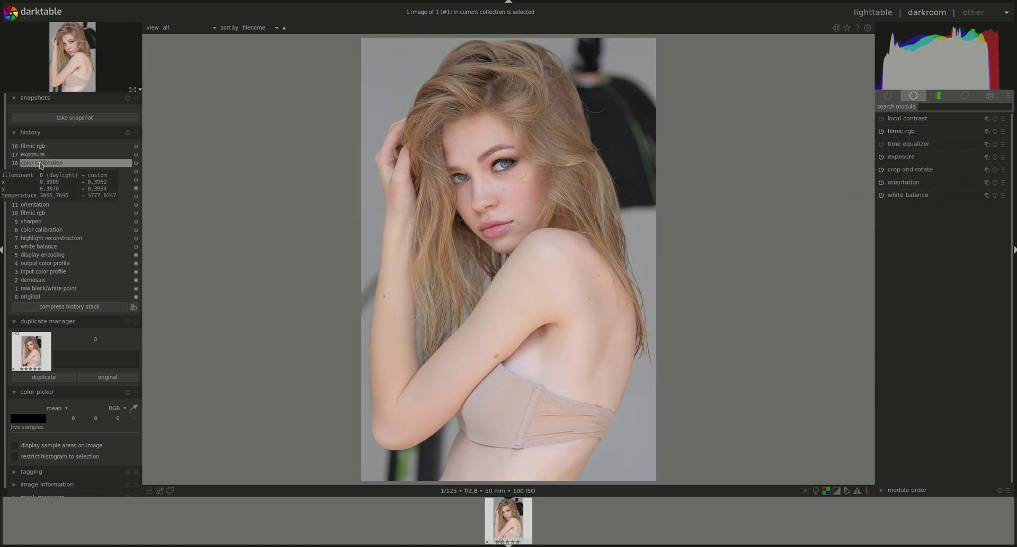
left_click(39, 146)
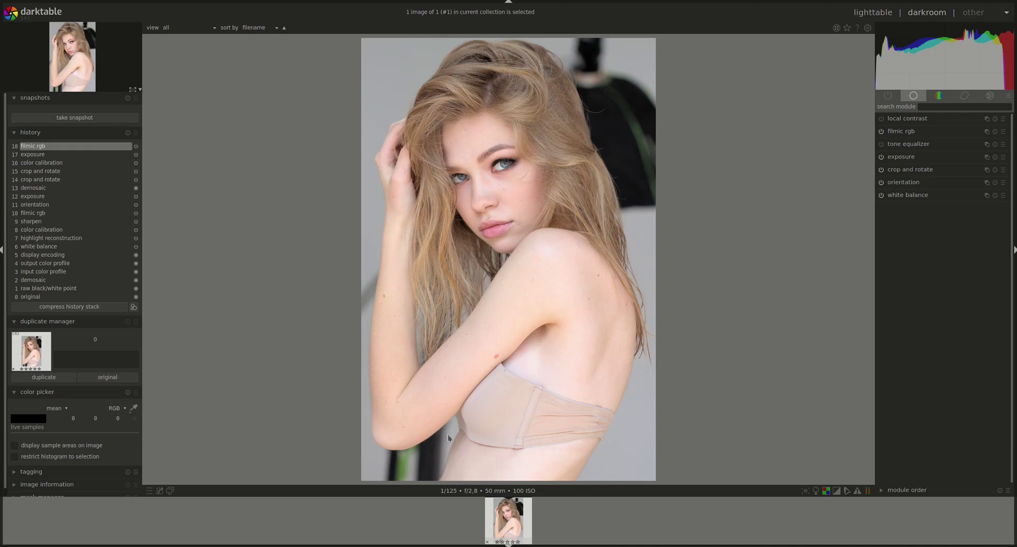
Step: Turn on a drawn mask in the tone equalizer and trace a closed path around the woman's hair, arm and torso
left_click(906, 148)
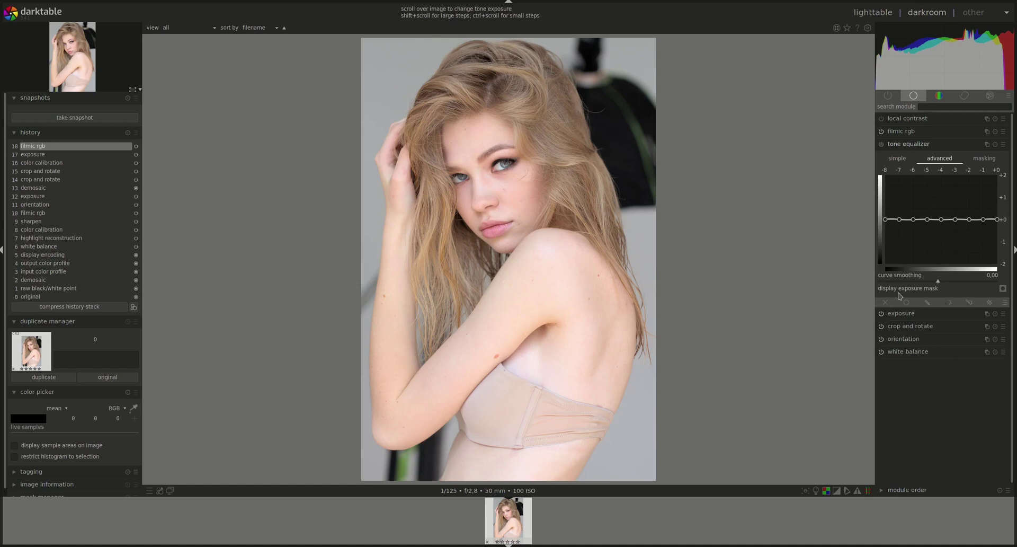
left_click(927, 302)
left_click(991, 355)
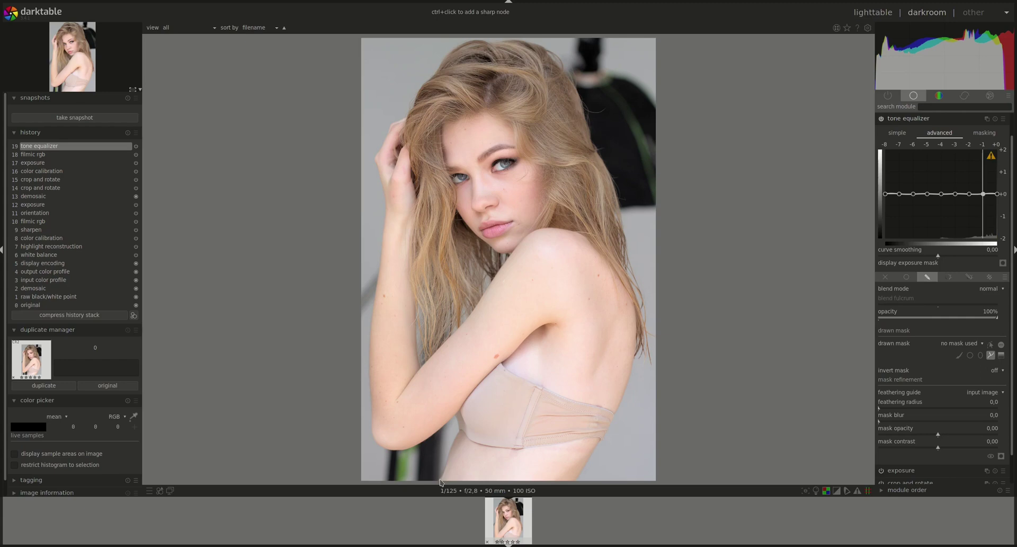
left_click(456, 412)
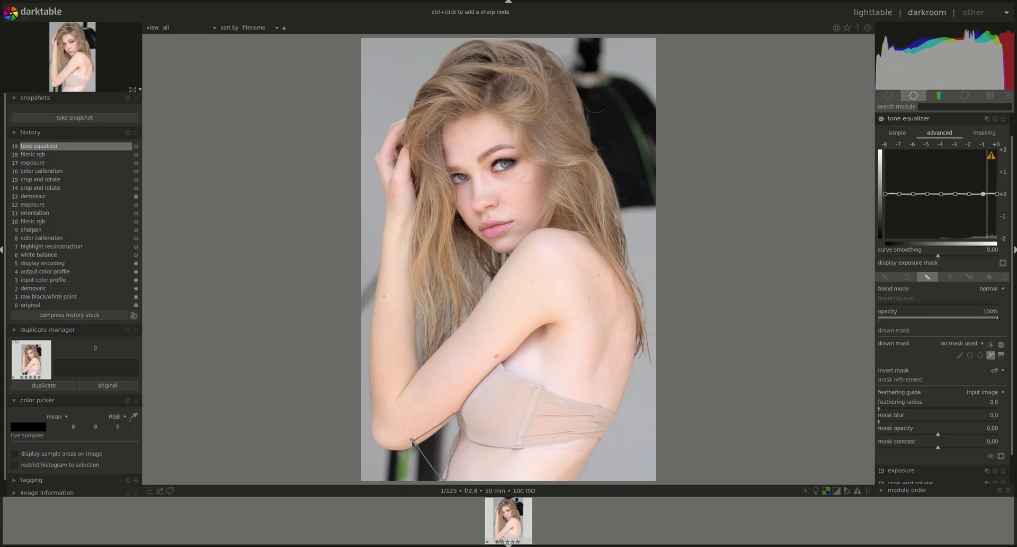
left_click(378, 440)
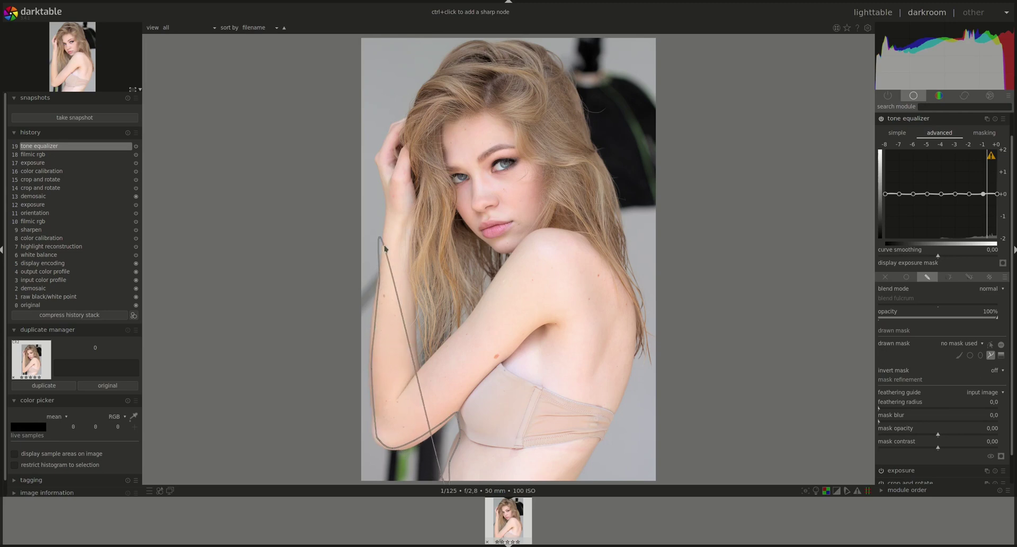
left_click(377, 162)
left_click(393, 128)
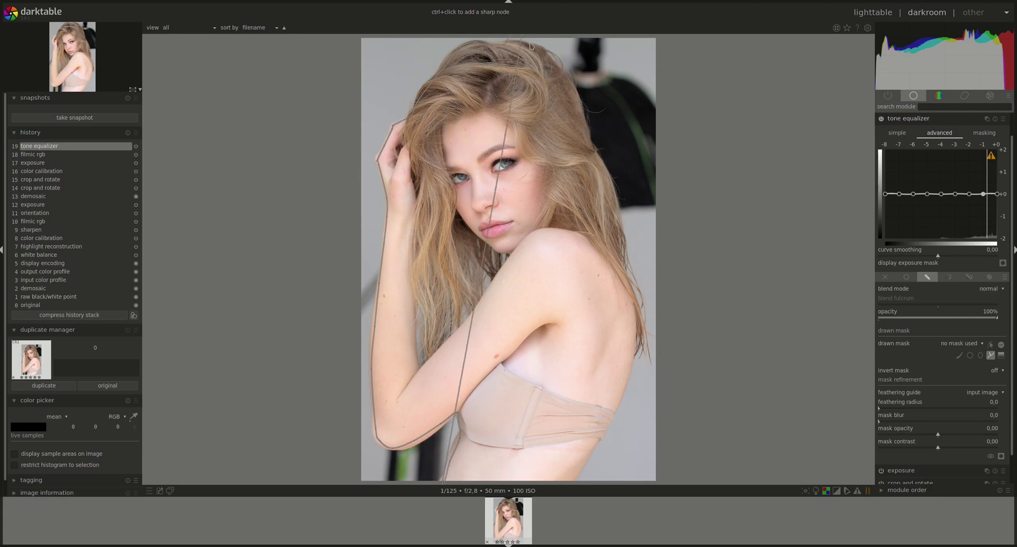
left_click(584, 126)
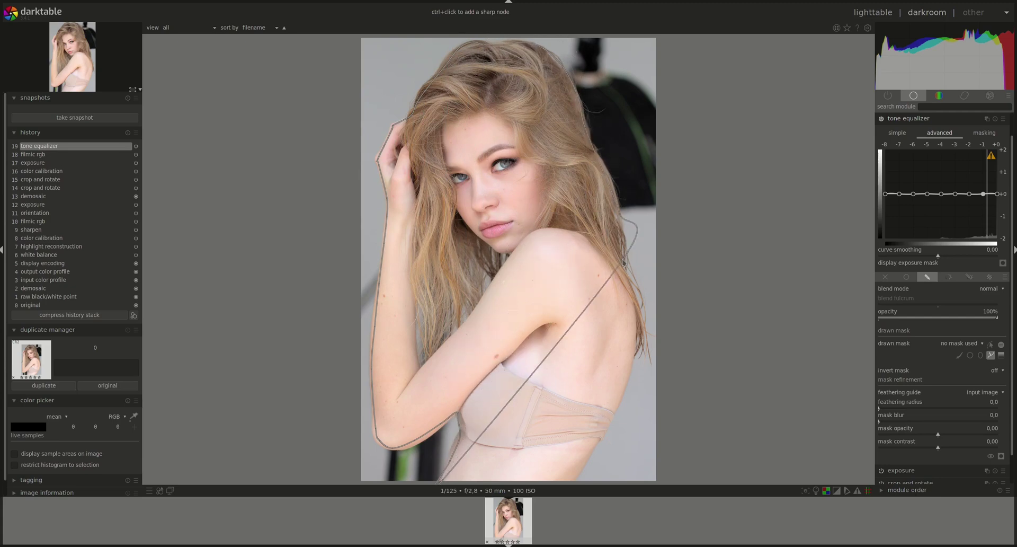
left_click(638, 343)
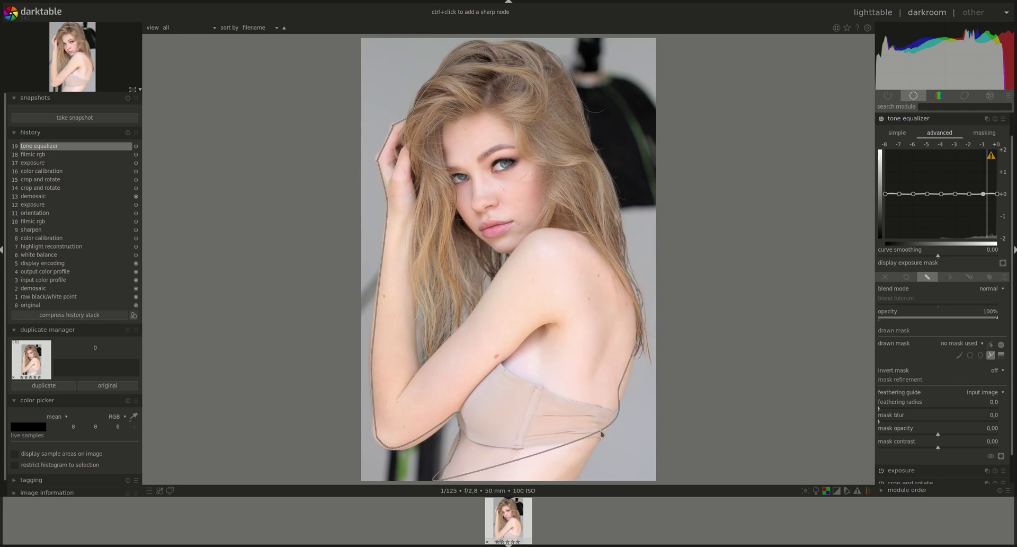
left_click(566, 479)
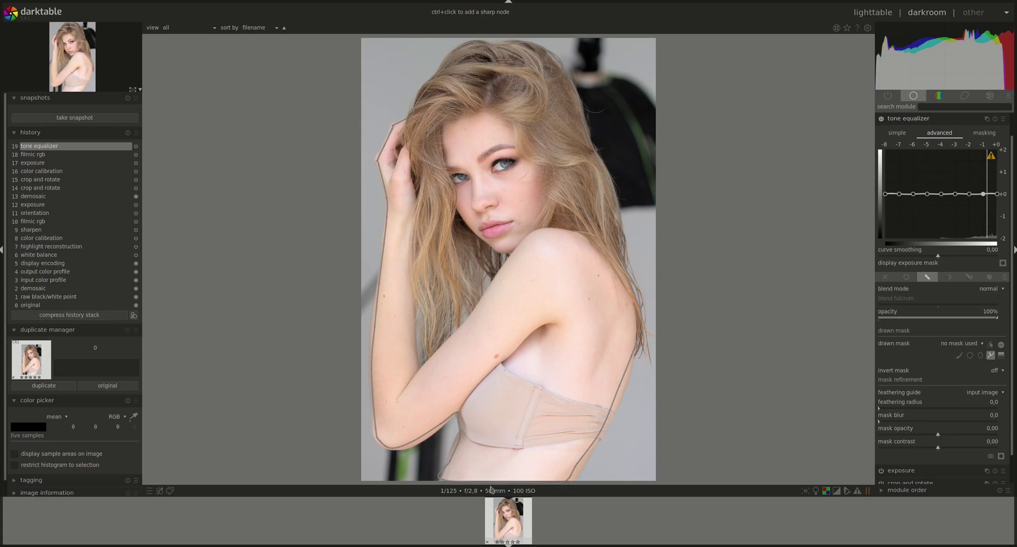
right_click(445, 483)
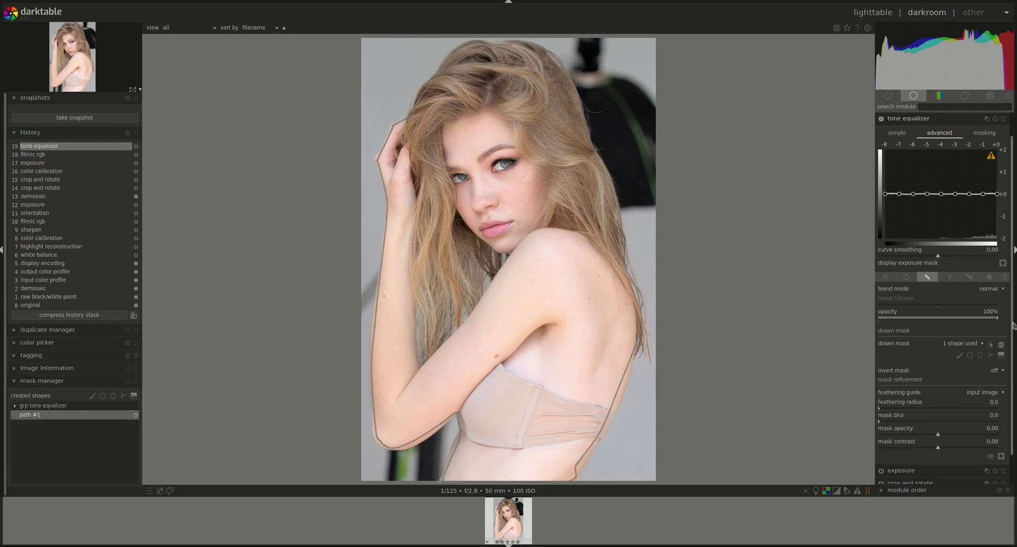
Step: With the mask overlay displayed, set feathering radius to 44.5 and mask contrast to 0.35, then invert the drawn mask's polarity and hide the overlay
left_click(990, 344)
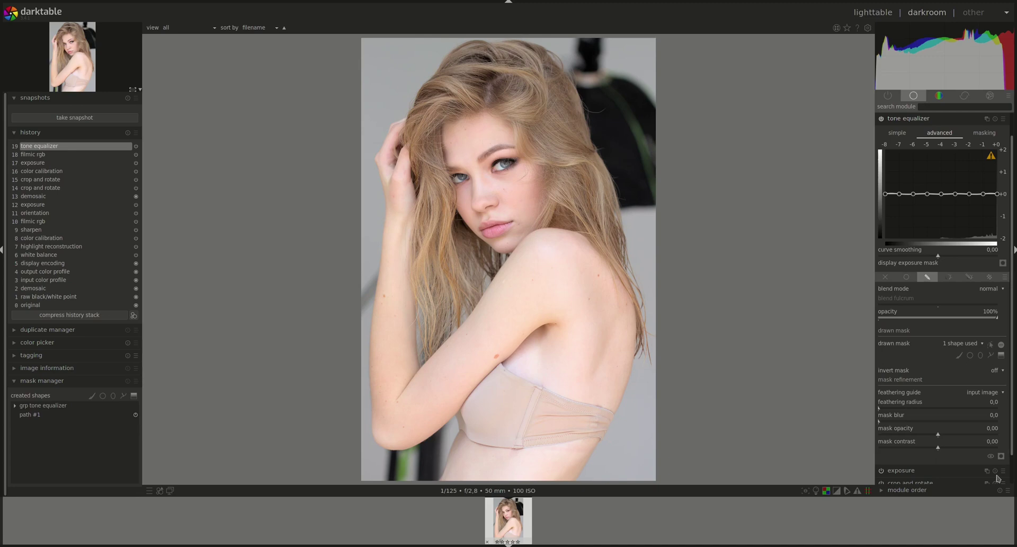
left_click(1000, 455)
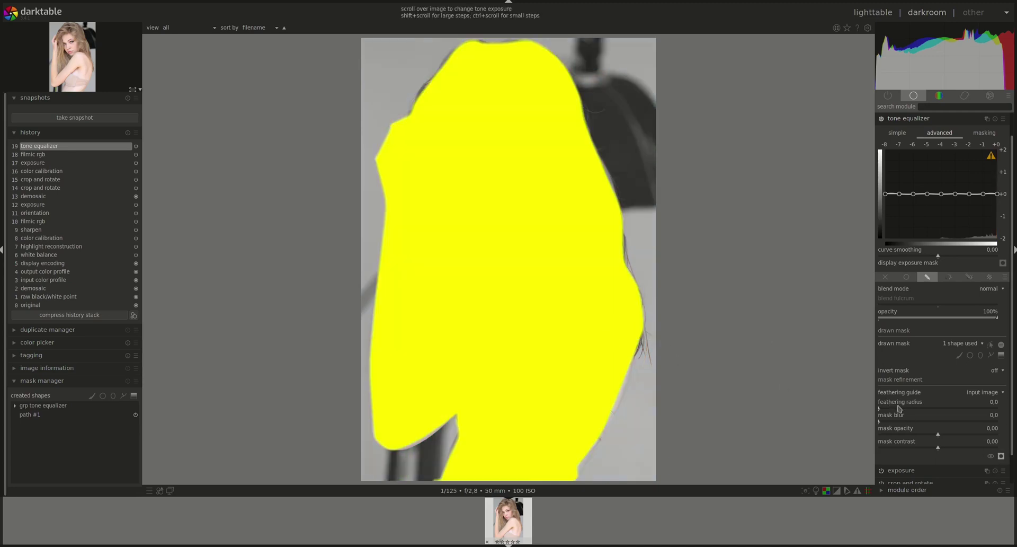
left_click(899, 408)
left_click(960, 449)
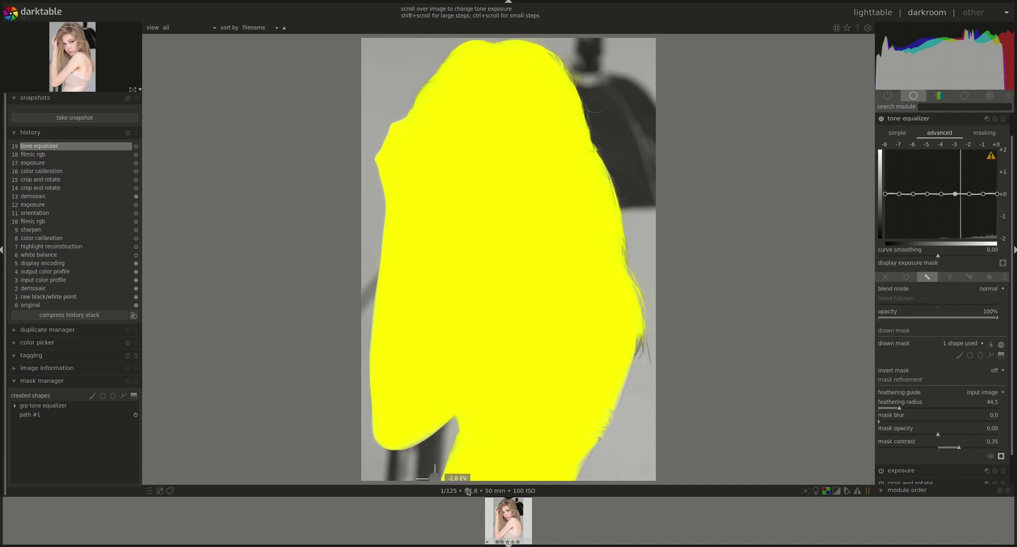
left_click(1001, 455)
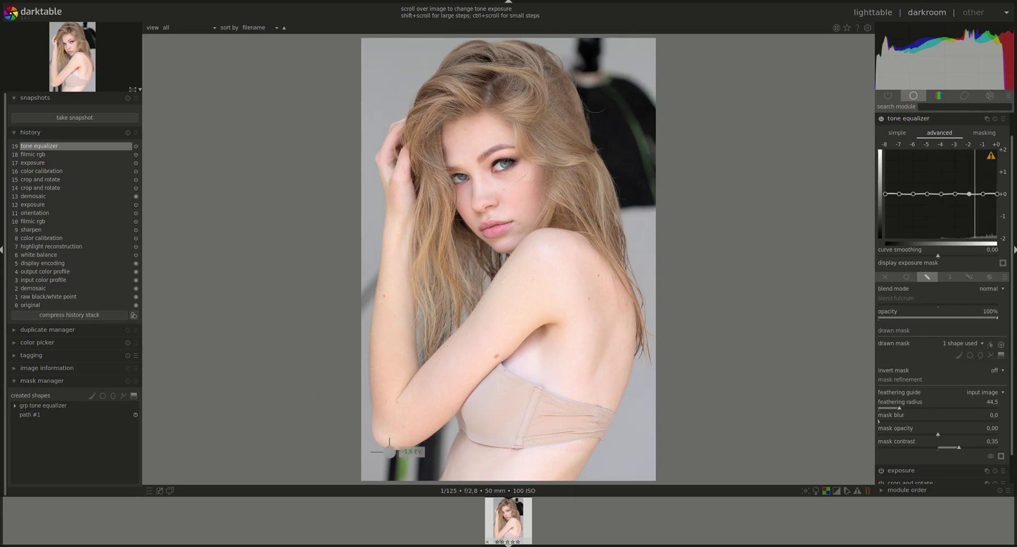
Step: In the tone equalizer's masking settings, set mask exposure compensation to -2.40 EV and mask contrast compensation to +1.10 EV
left_click(985, 136)
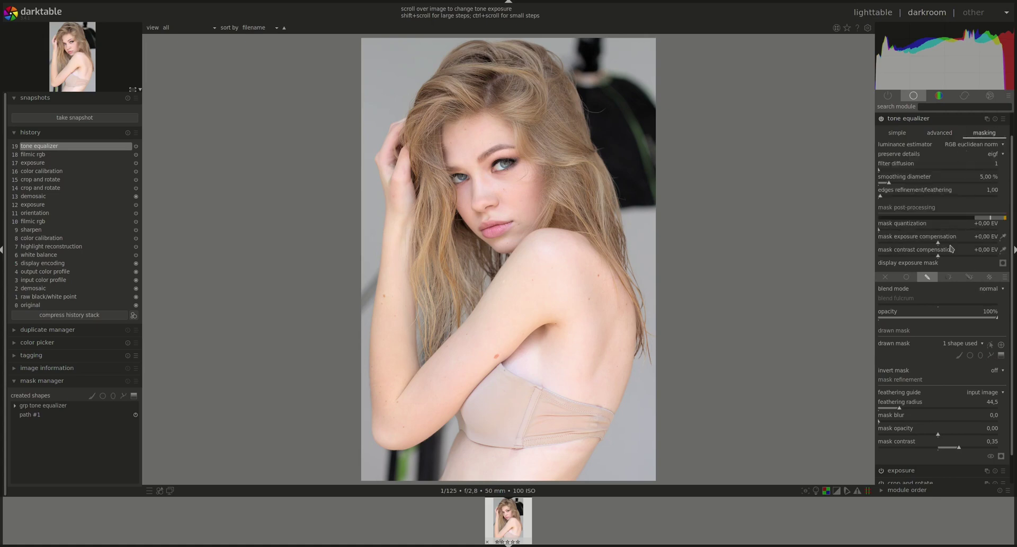
scroll(920, 246, "down", 1)
scroll(947, 251, "up", 1)
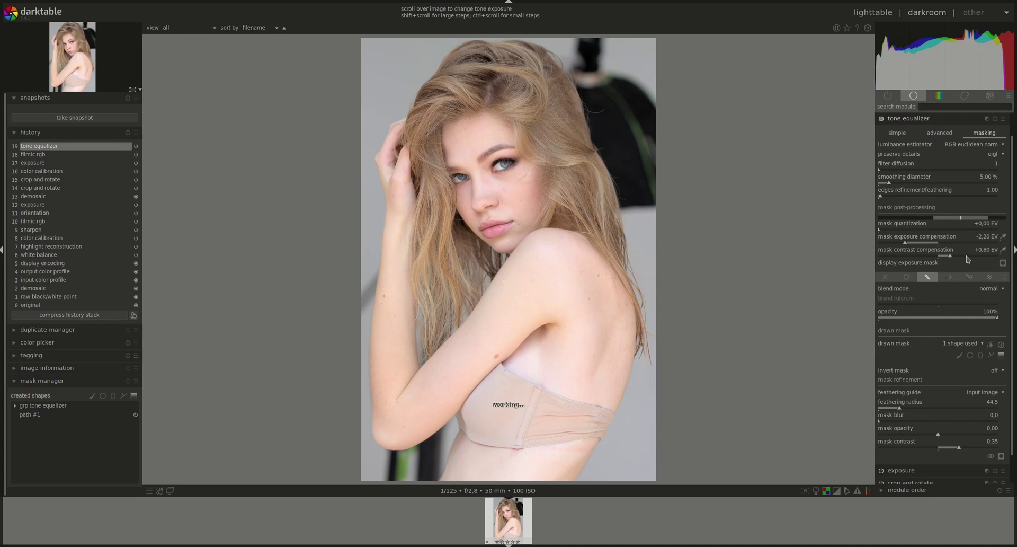
scroll(964, 243, "down", 1)
scroll(957, 255, "up", 2)
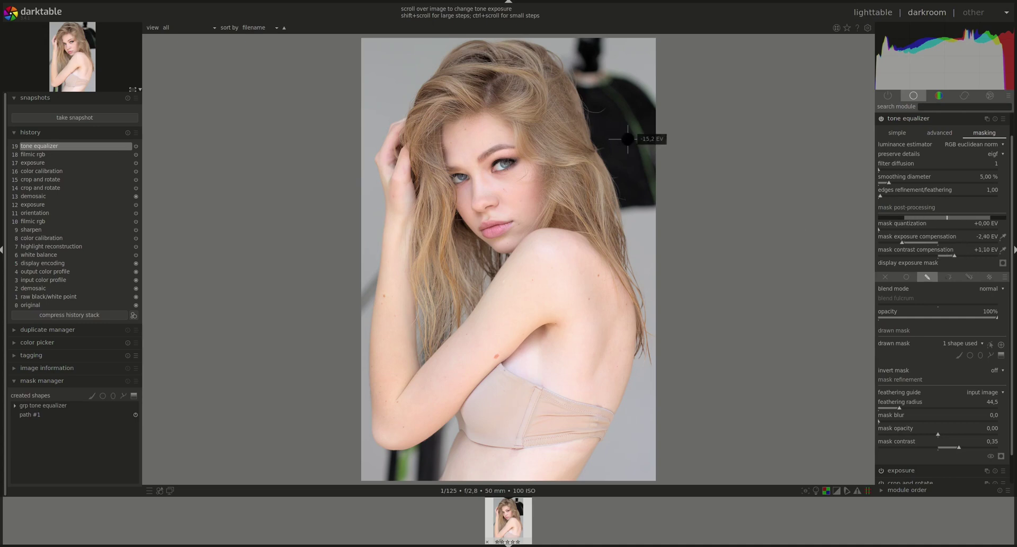
Step: Darken the grey studio background with the tone equalizer, lowering the curve around the -3 and -2 EV tones to about -0.6 EV
left_click(947, 137)
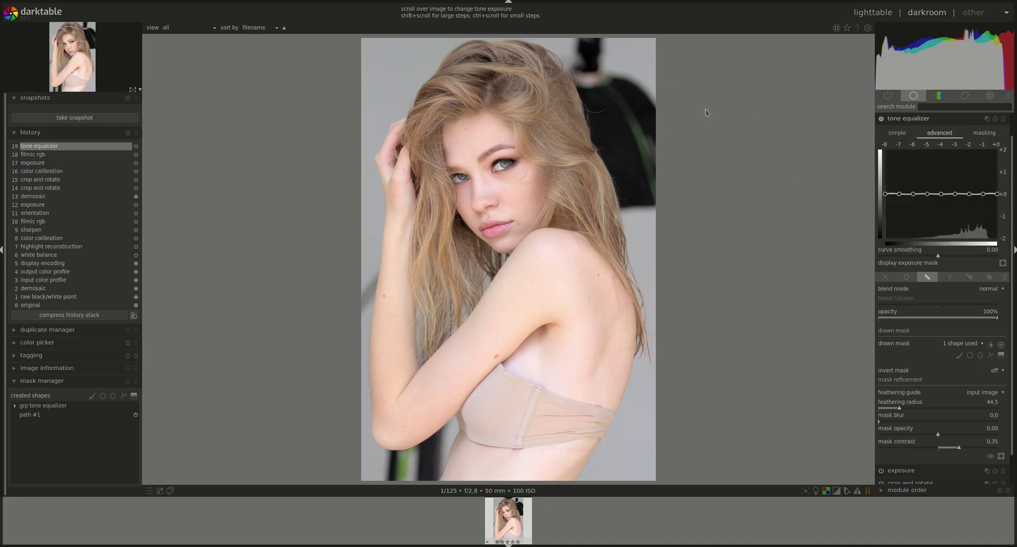
scroll(634, 71, "down", 2)
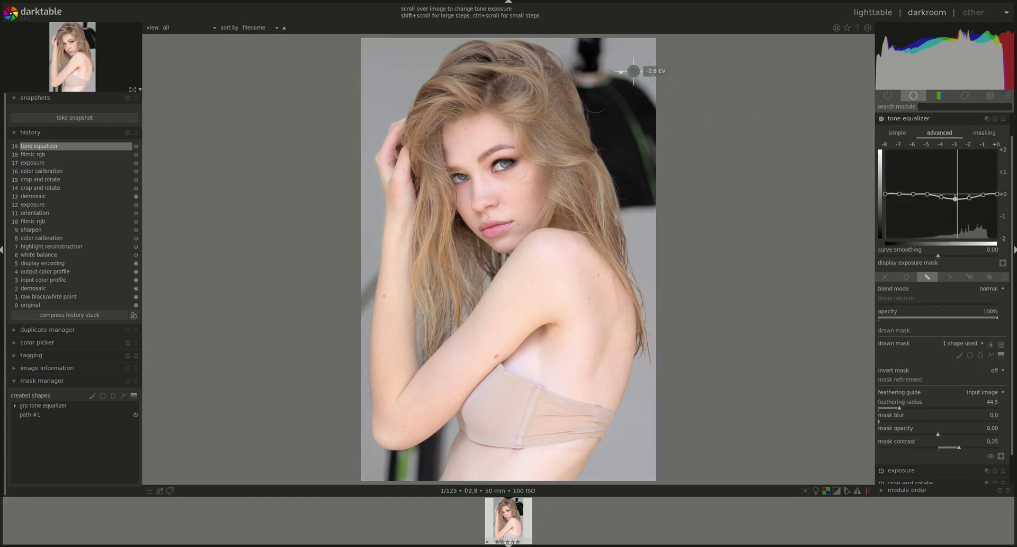
scroll(633, 71, "down", 2)
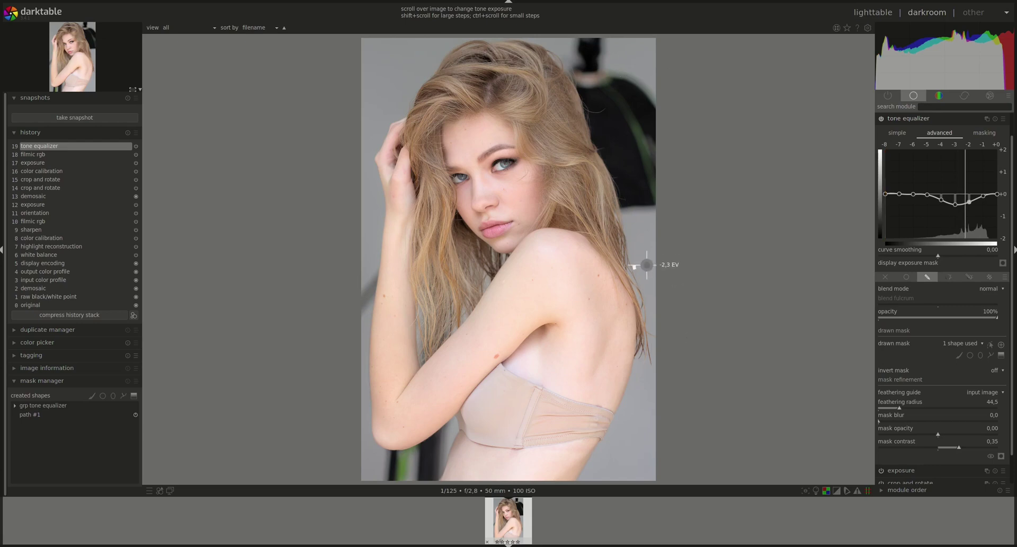
scroll(646, 252, "down", 2)
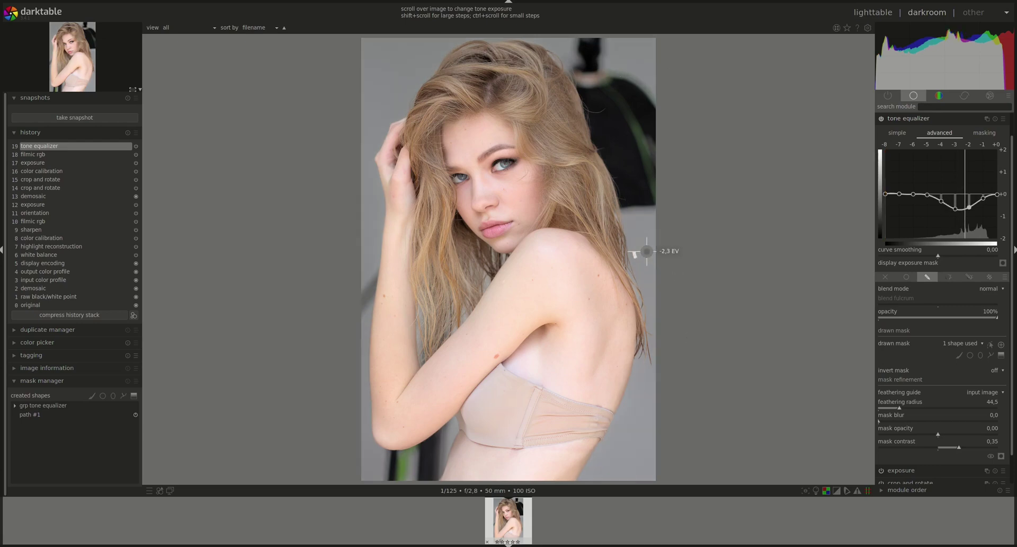
scroll(636, 64, "up", 2)
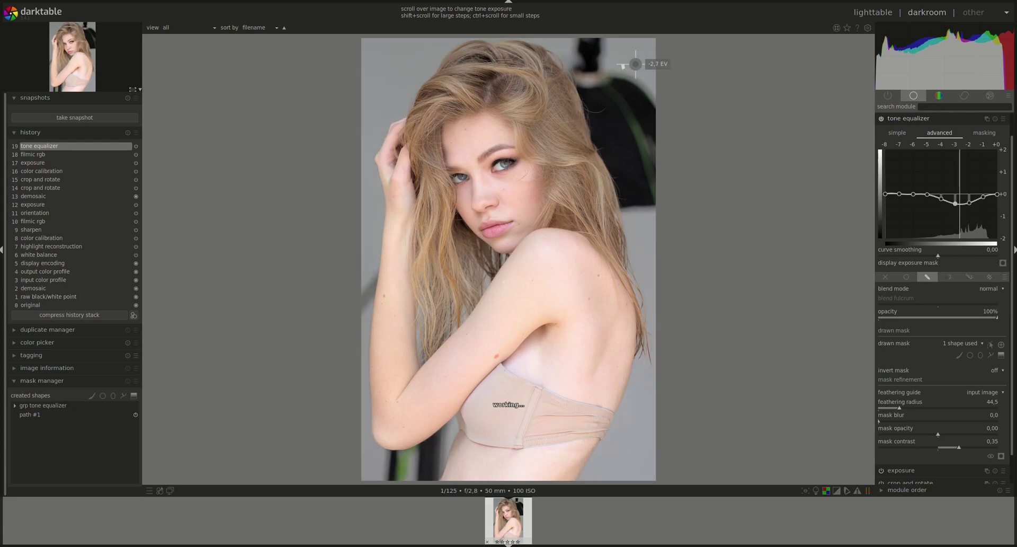
left_click(881, 119)
left_click(881, 119)
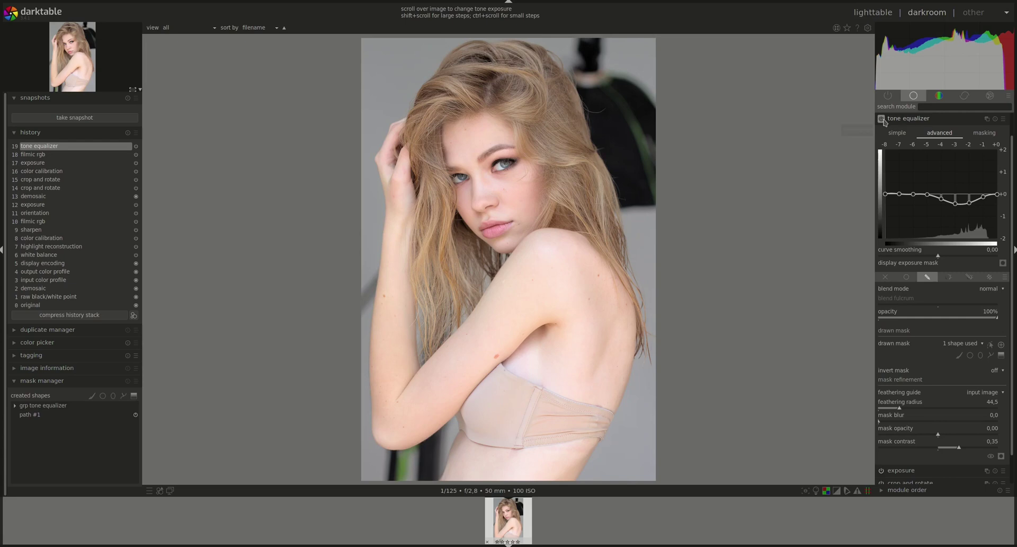
scroll(642, 226, "down", 2)
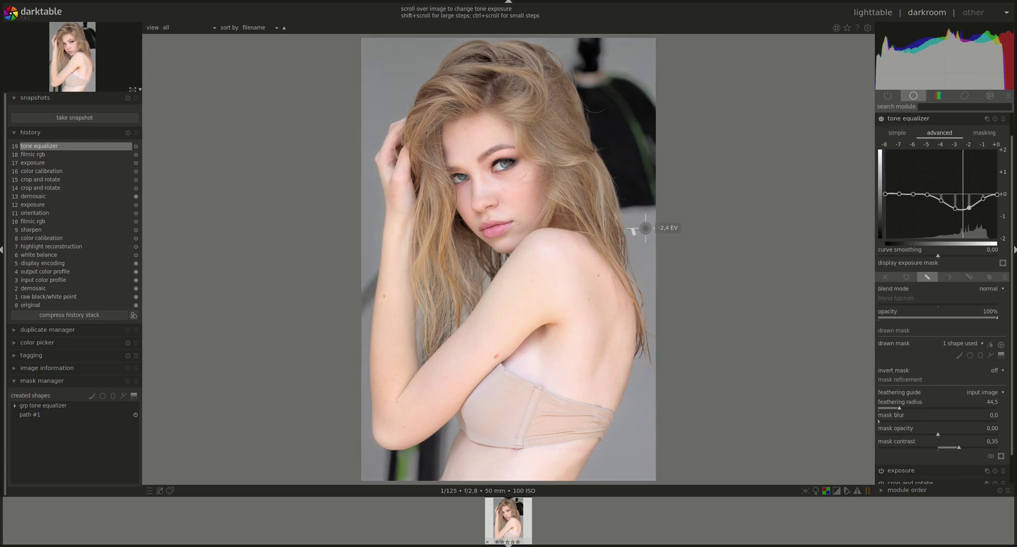
Step: Compare the photo with the tone equalizer off and on, and inspect the background edges along the arm up close
left_click(881, 119)
left_click(881, 119)
left_click(881, 119)
left_click(881, 119)
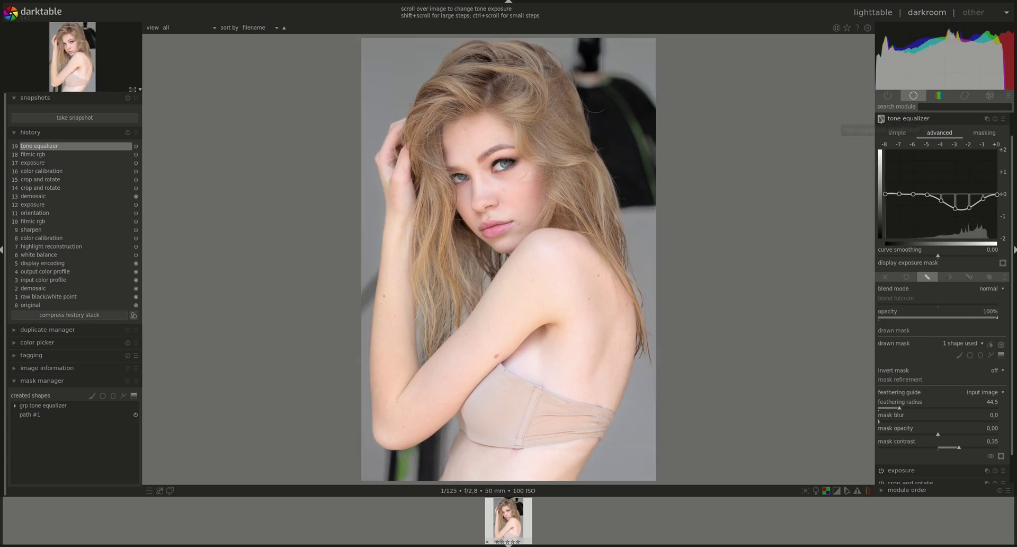
left_click(906, 119)
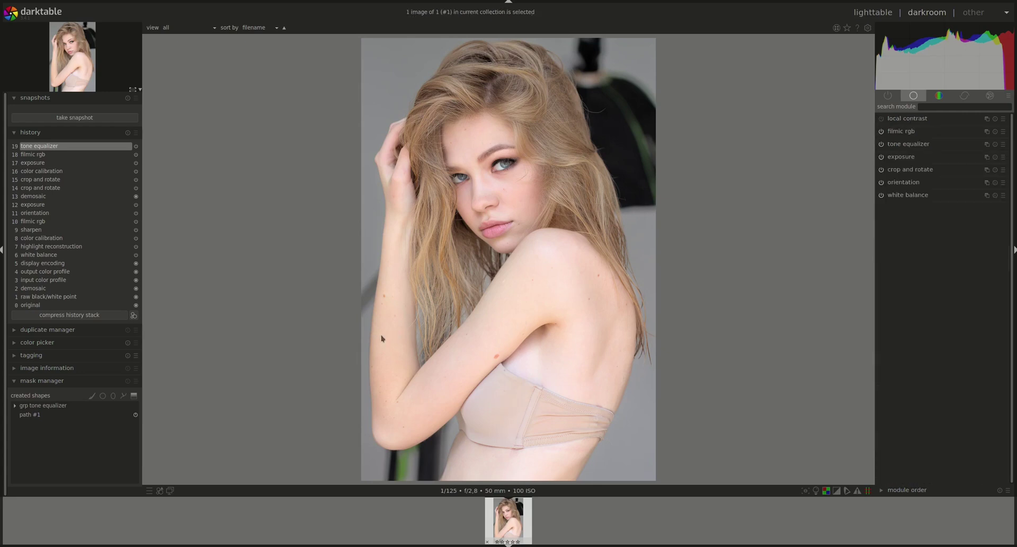
scroll(385, 337, "up", 4)
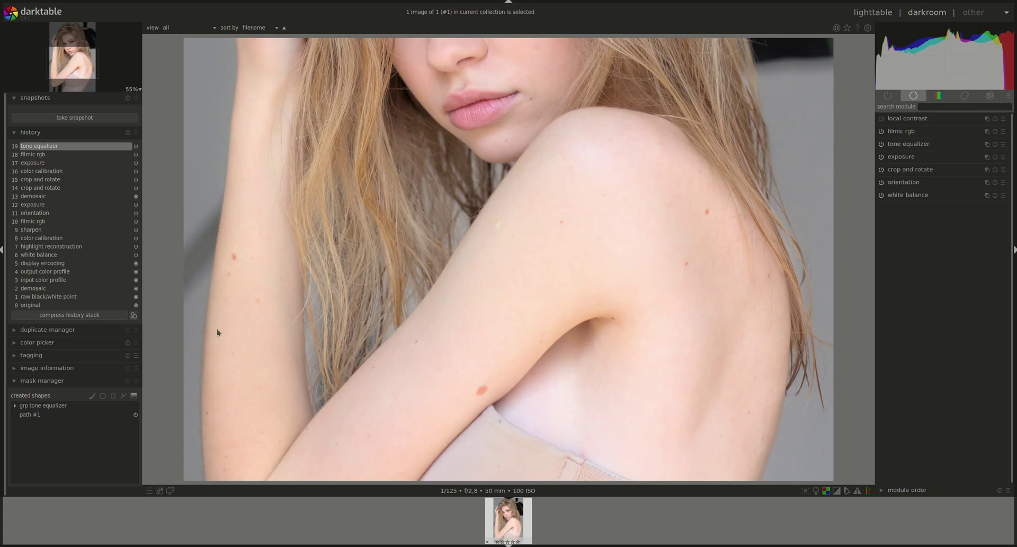
scroll(217, 332, "down", 4)
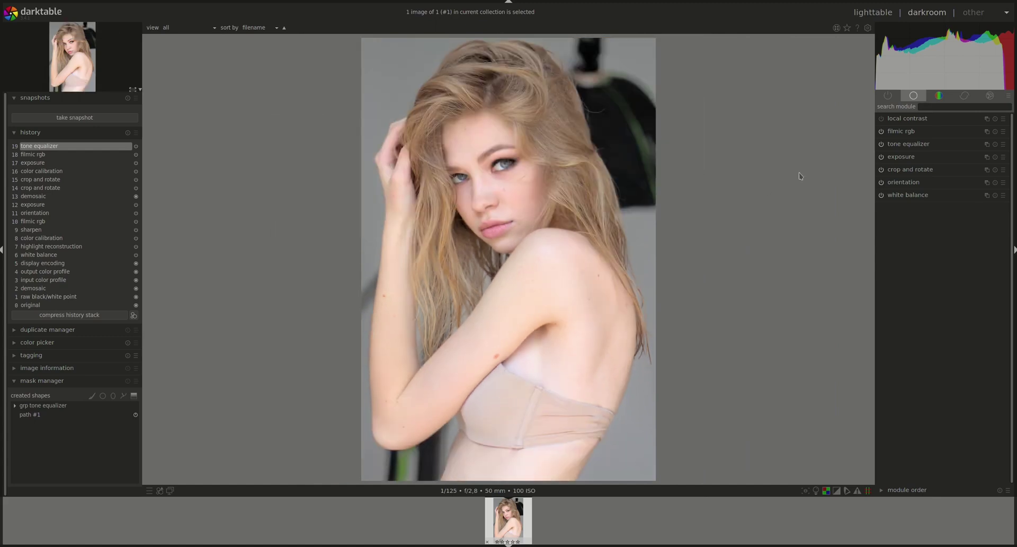
Step: Edit the tone equalizer's drawn mask, adding a node to the path along the outer edge of the raised forearm
left_click(902, 144)
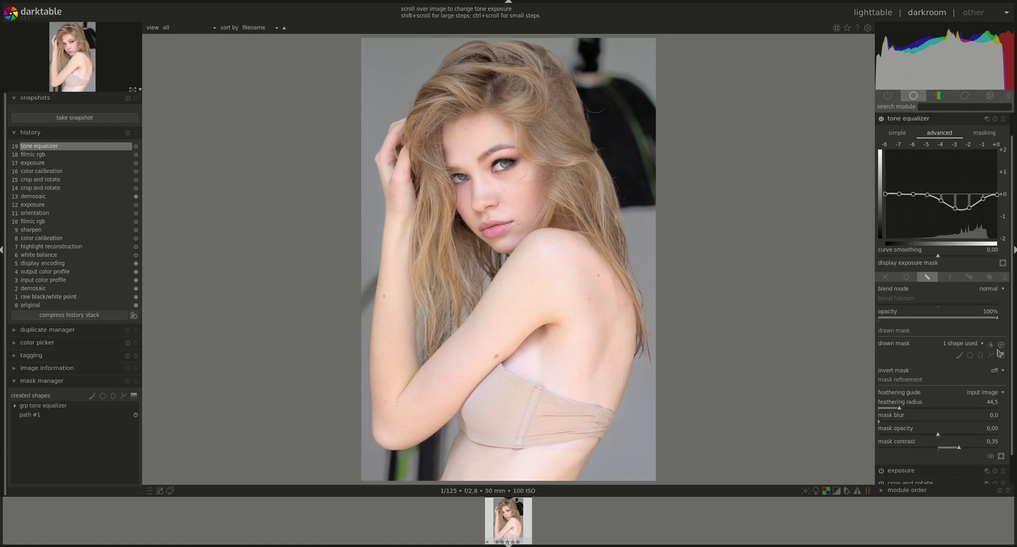
left_click(990, 345)
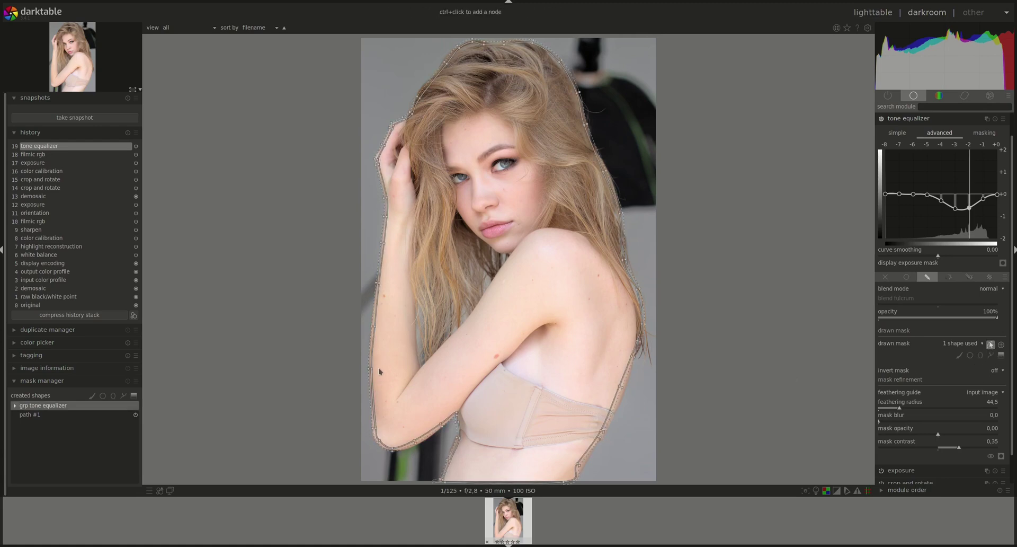
left_click(377, 332, "ctrl")
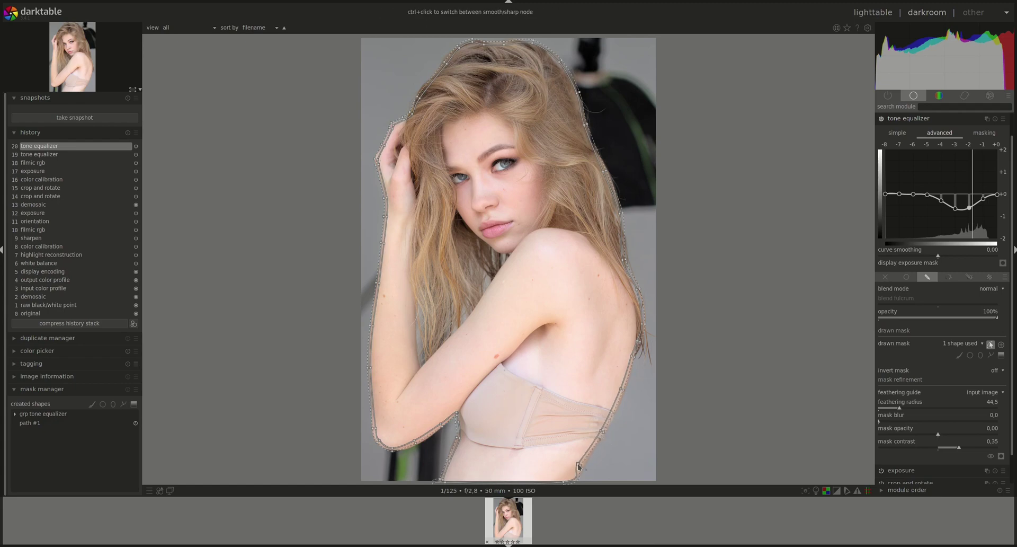
left_click(910, 121)
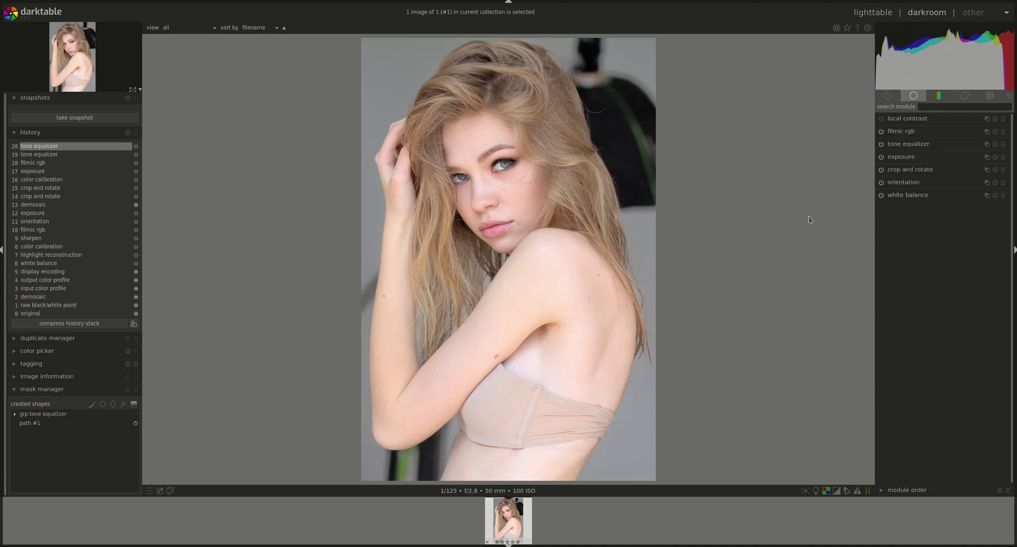
Step: Compress the history stack and compare the photo at the filmic rgb and tone equalizer history states
left_click(85, 324)
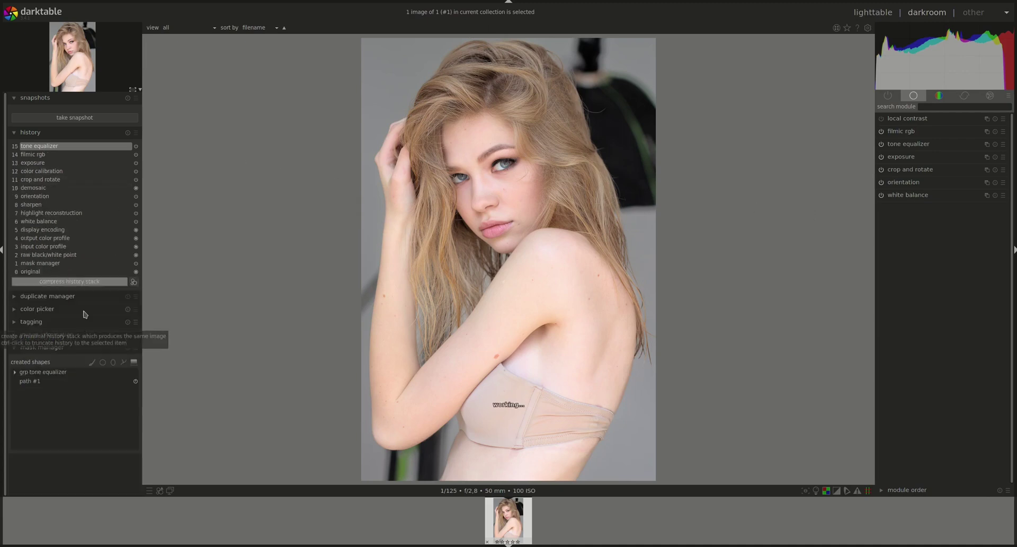
left_click(37, 155)
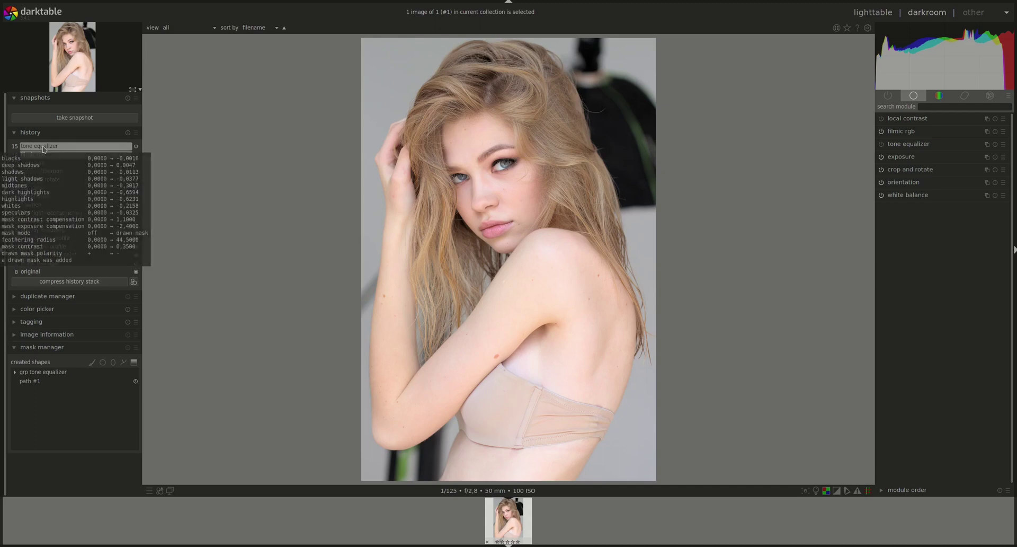
left_click(44, 148)
left_click(46, 154)
left_click(46, 148)
mouse_move(47, 150)
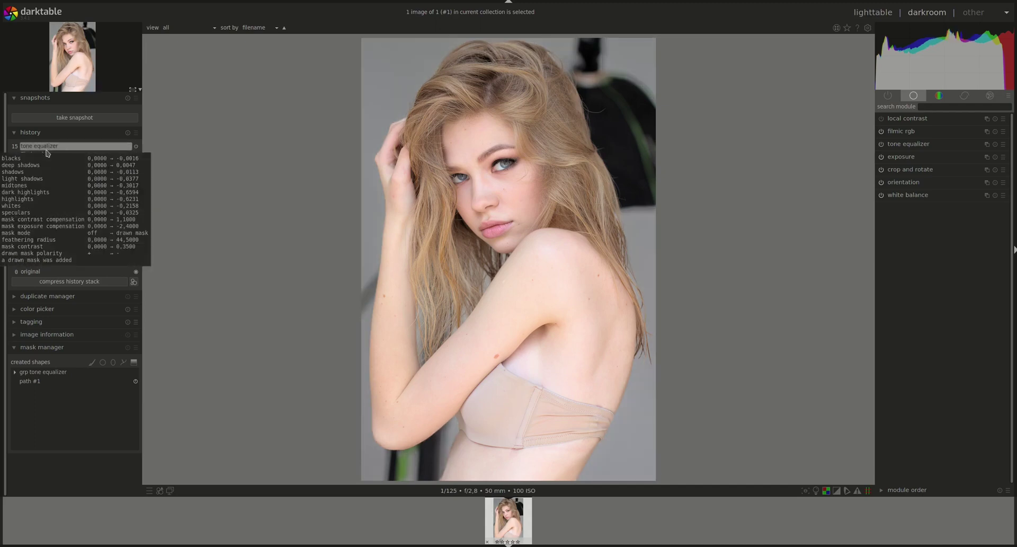
right_click(915, 522)
left_click(839, 352)
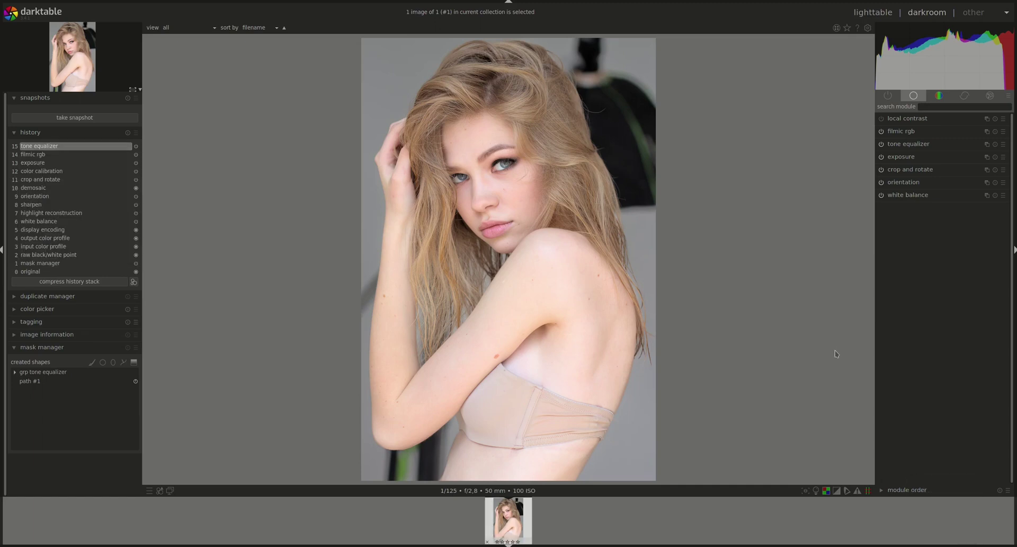
Step: In color balance, lower the factors to -1.10 % for shadows, -14.50 % for mid-tones and -26.00 % for highlights
left_click(938, 96)
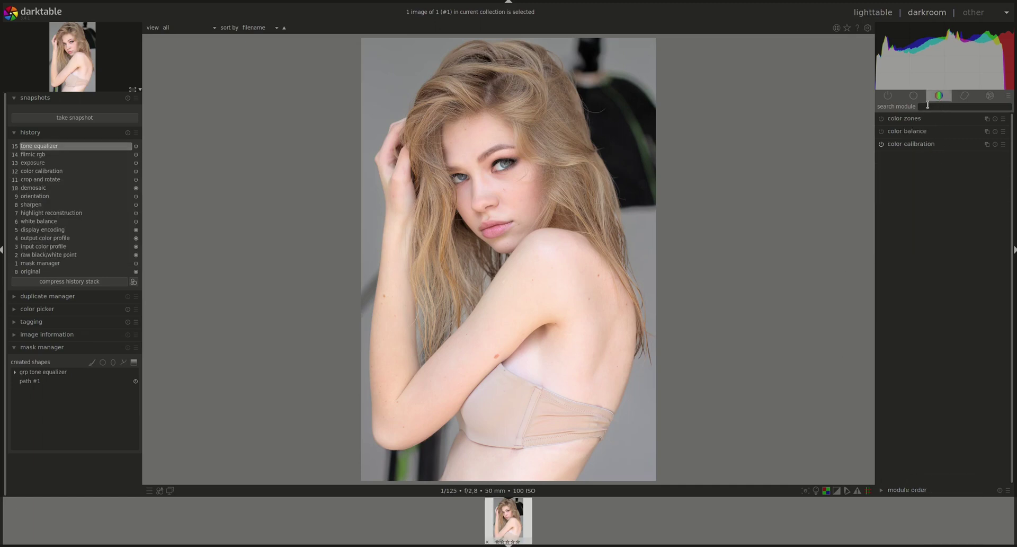
left_click(904, 132)
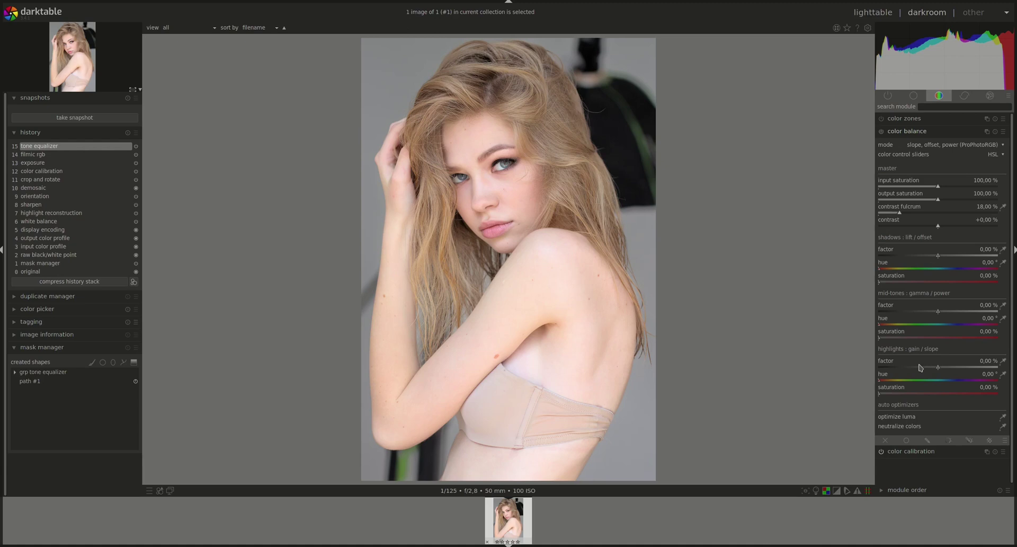
left_click_drag(920, 367, 905, 379)
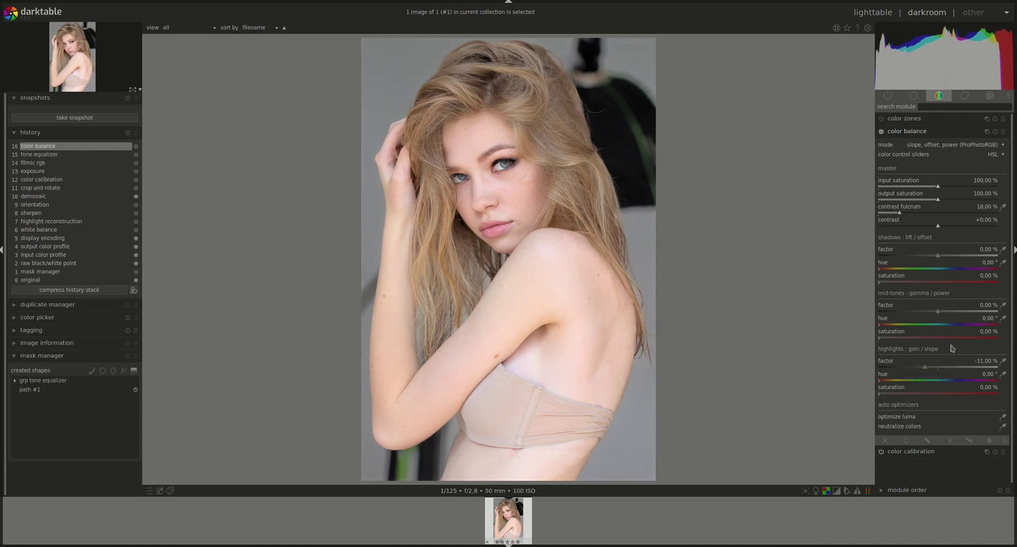
left_click_drag(924, 313, 911, 312)
left_click_drag(922, 256, 915, 255)
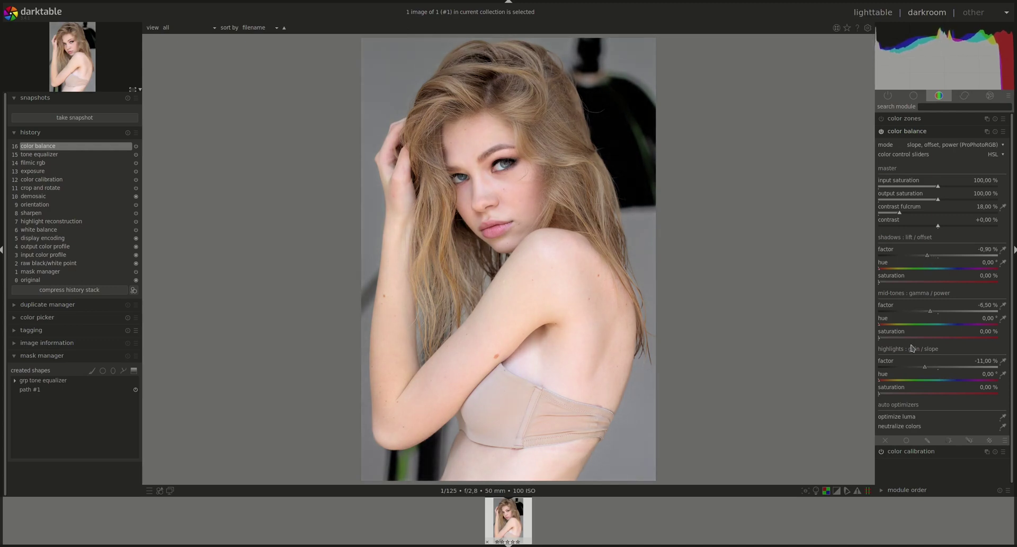
left_click_drag(908, 314, 906, 314)
scroll(904, 365, "down", 1)
scroll(904, 373, "down", 20)
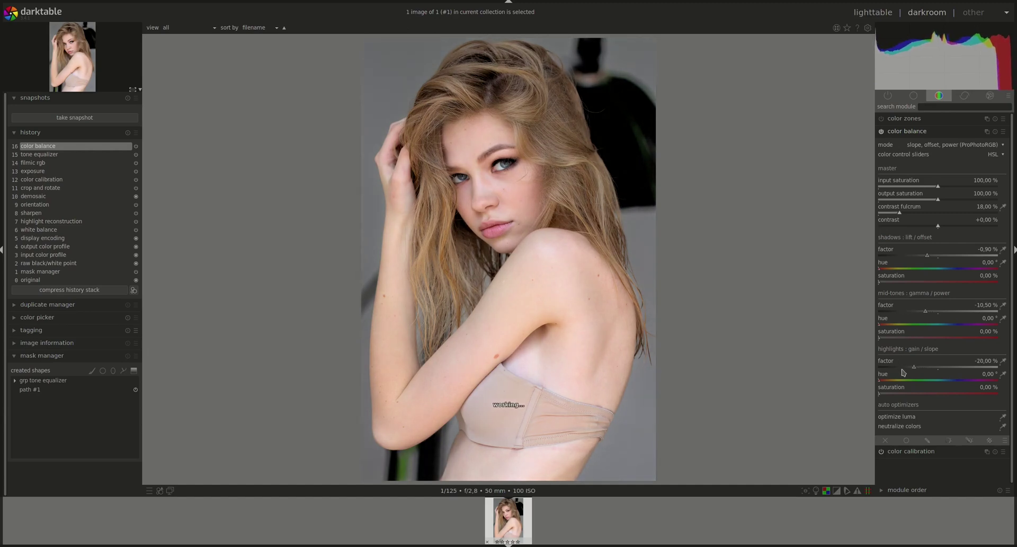
scroll(904, 373, "down", 7)
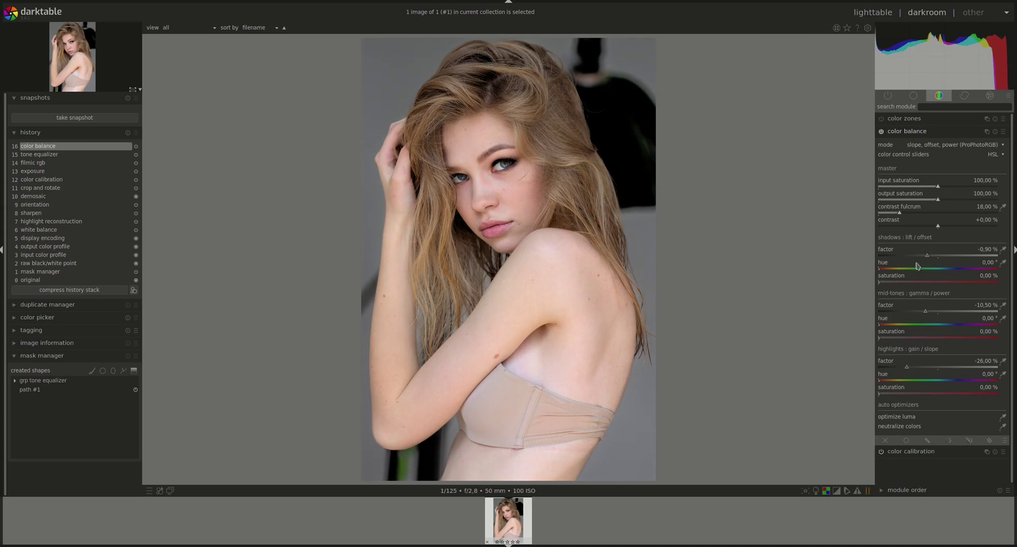
scroll(916, 260, "down", 2)
scroll(909, 315, "down", 2)
scroll(921, 313, "down", 2)
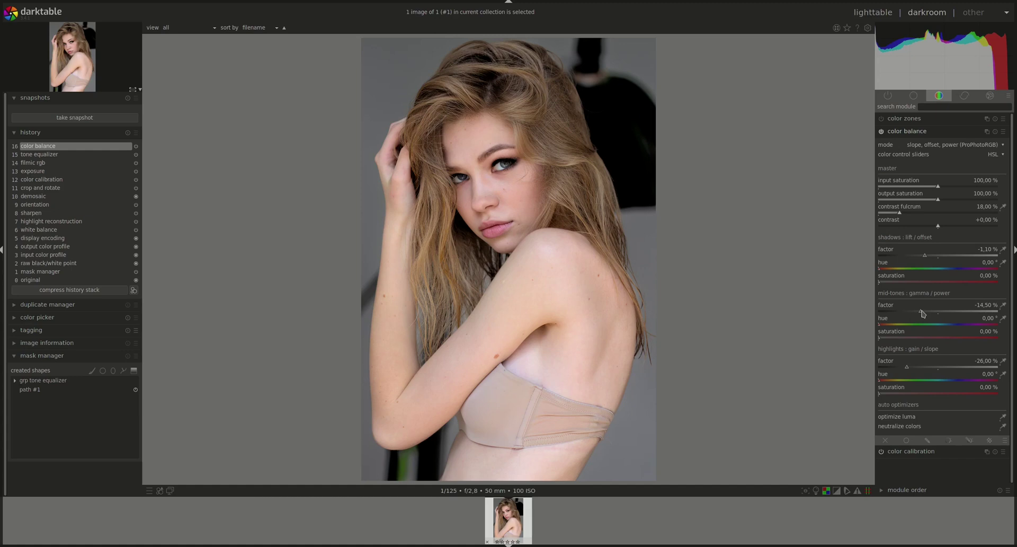
Step: Compare the photo with color balance off and on, leaving the module enabled and collapsed
left_click(881, 132)
left_click(881, 132)
left_click(881, 132)
left_click(881, 132)
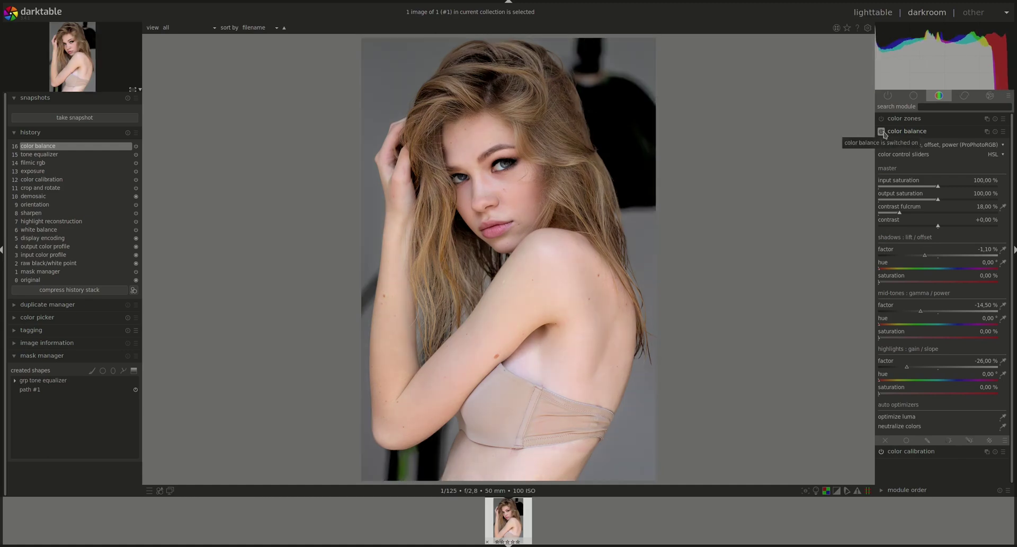
left_click(882, 131)
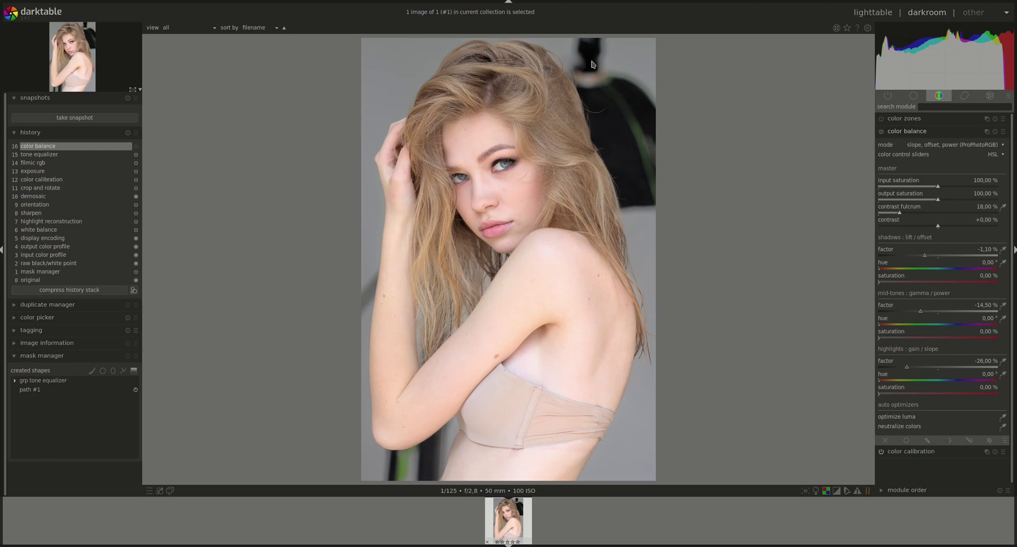
left_click(882, 132)
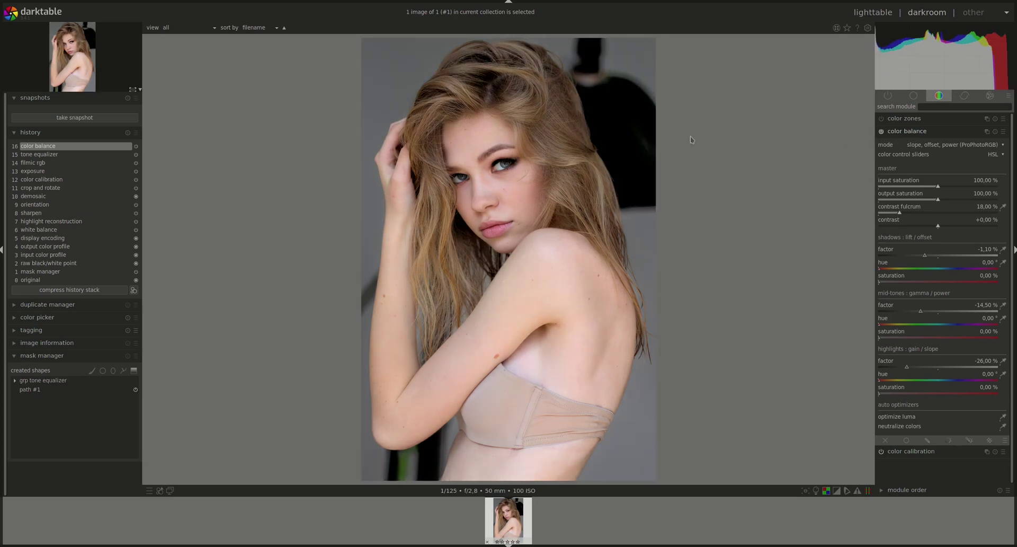
left_click(909, 133)
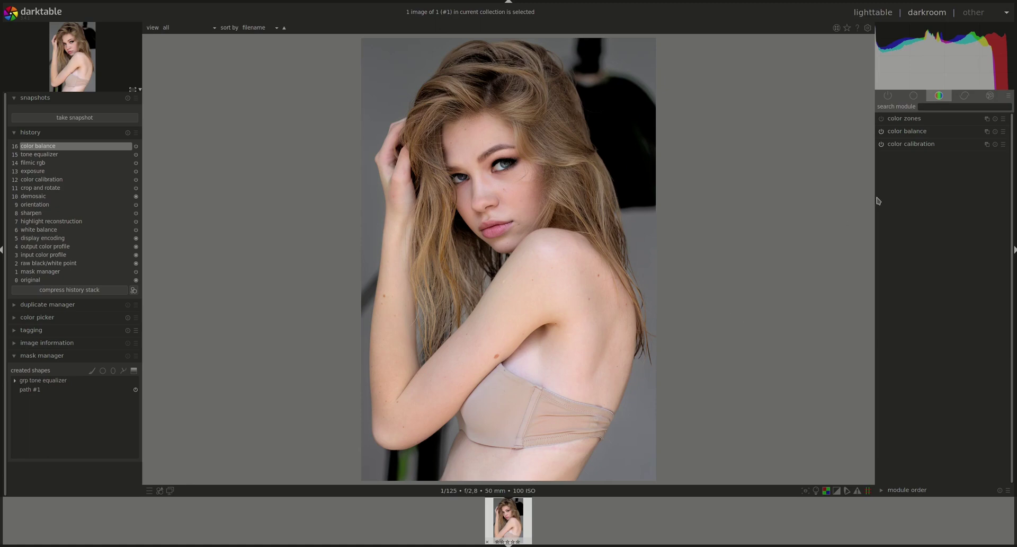
Step: Enable local contrast and restrict it with a drawn mask that reuses the existing shape path #1
left_click(920, 98)
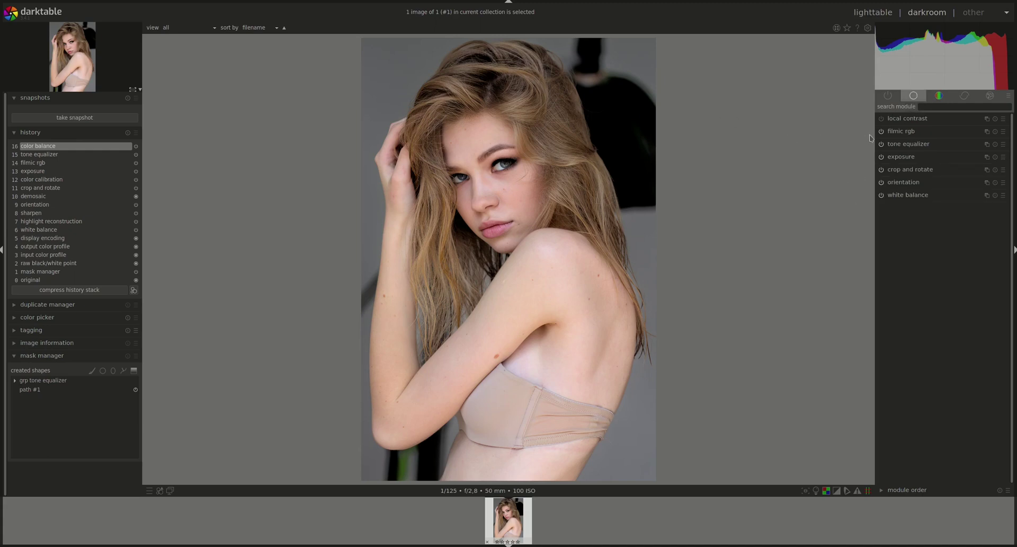
left_click(889, 119)
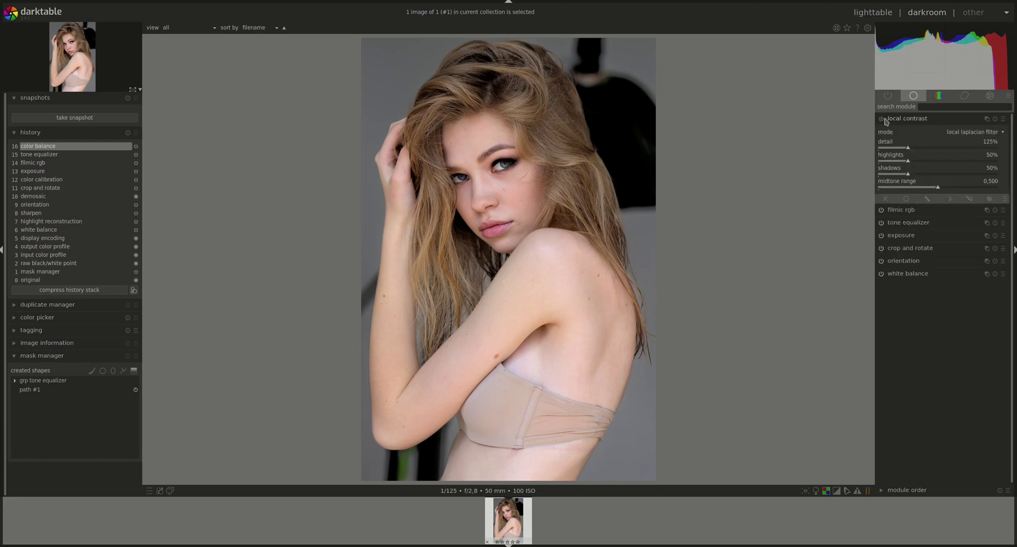
left_click(880, 119)
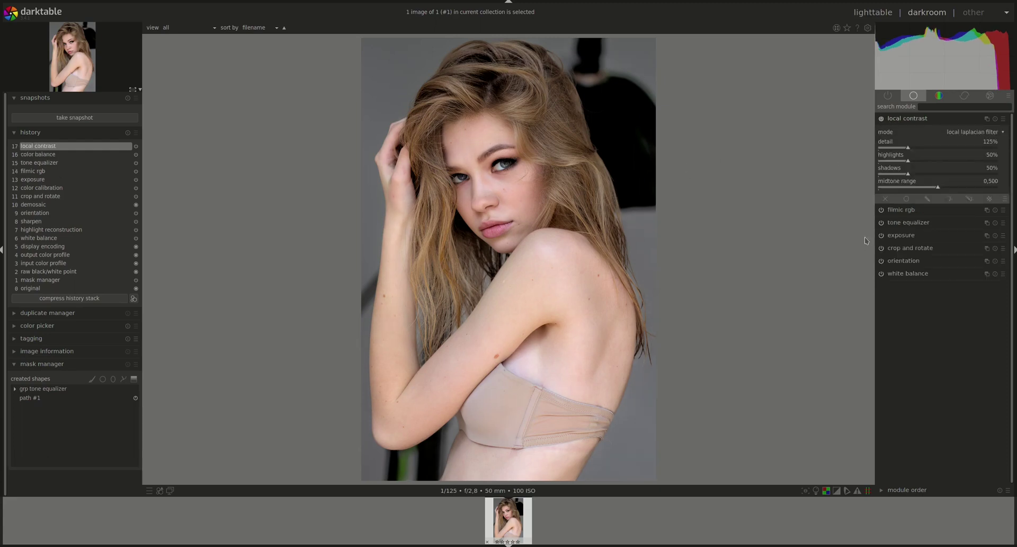
left_click(927, 199)
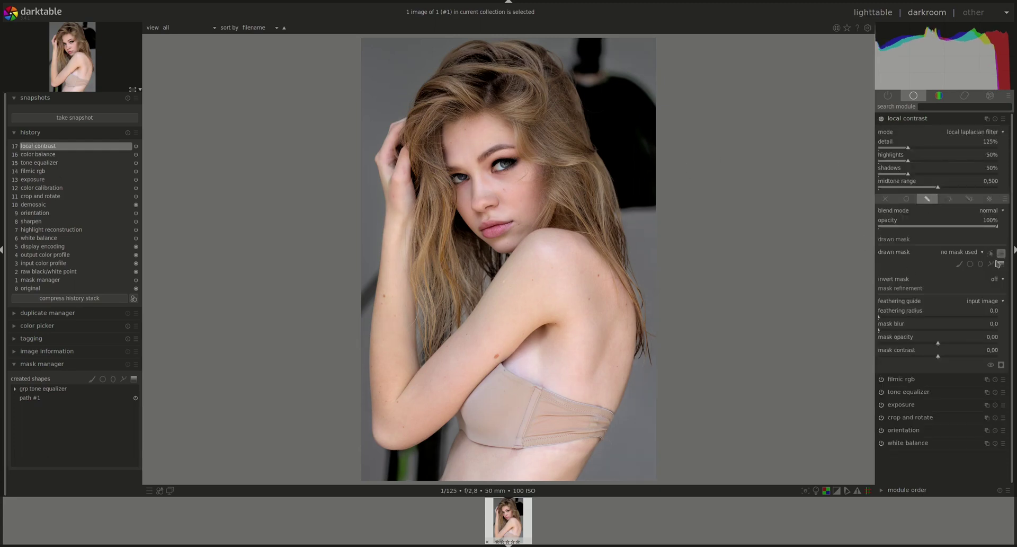
left_click(970, 253)
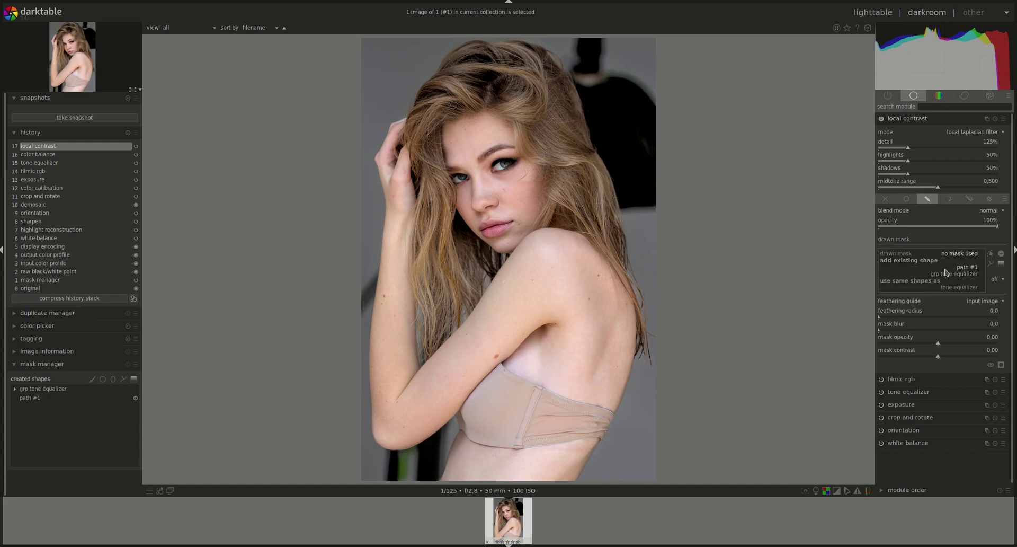
left_click(973, 271)
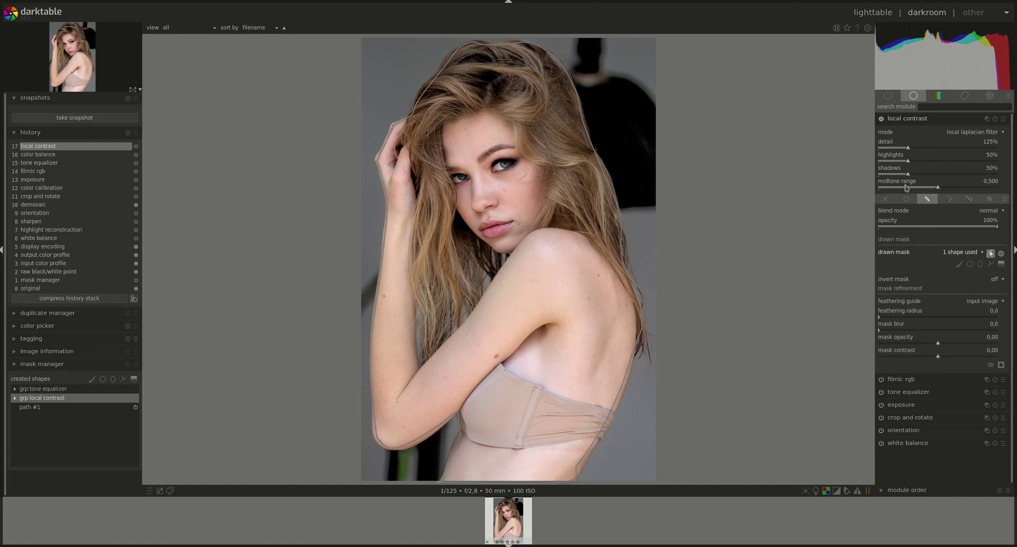
Step: Set the local contrast mask's feathering radius to 61.2 and compare the photo with the module off and on
left_click(907, 119)
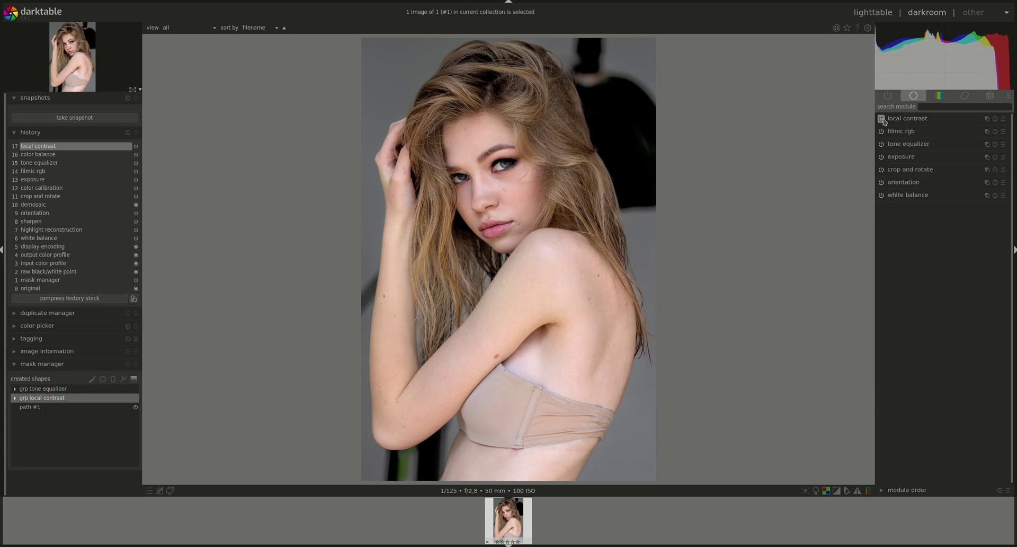
left_click(907, 119)
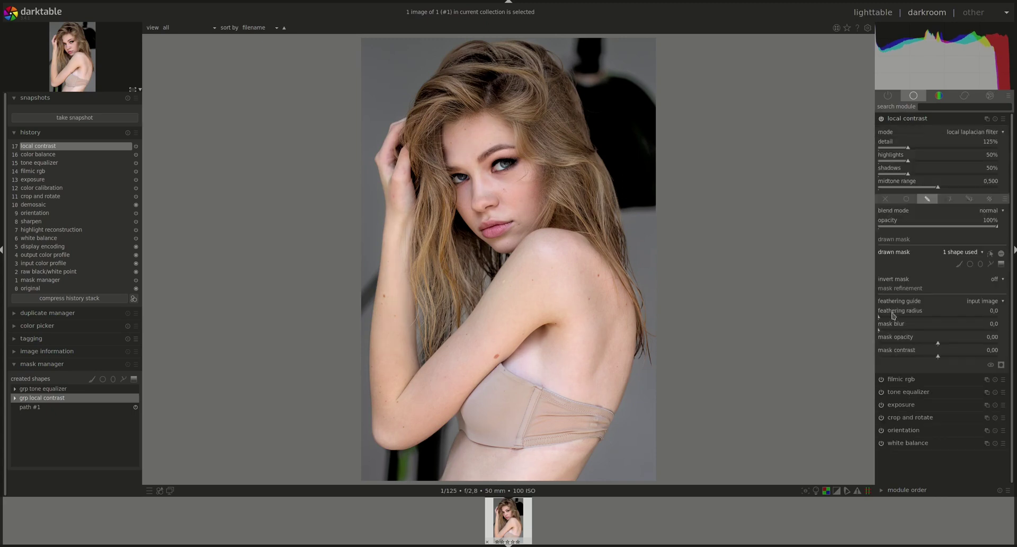
left_click(907, 316)
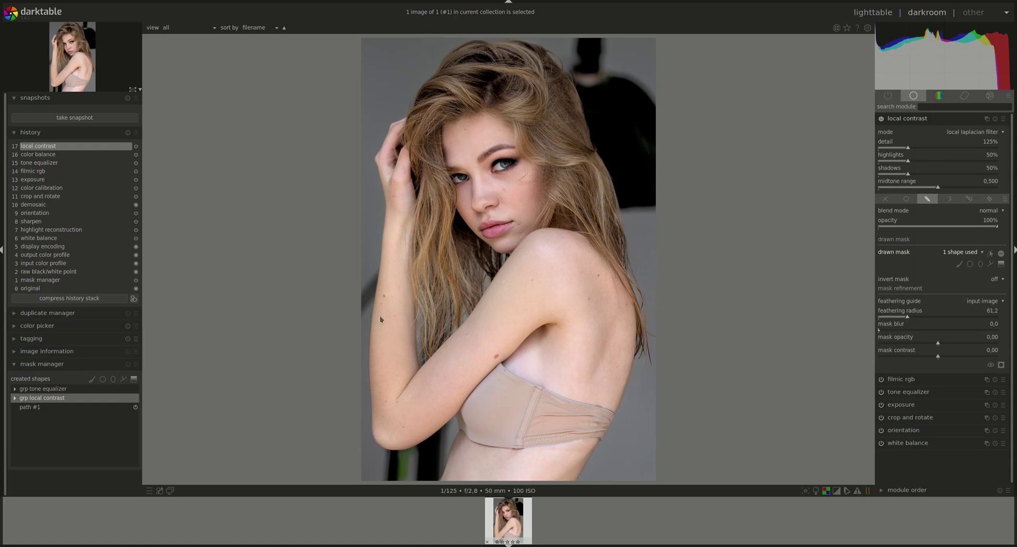
left_click(881, 120)
left_click(882, 120)
left_click(894, 120)
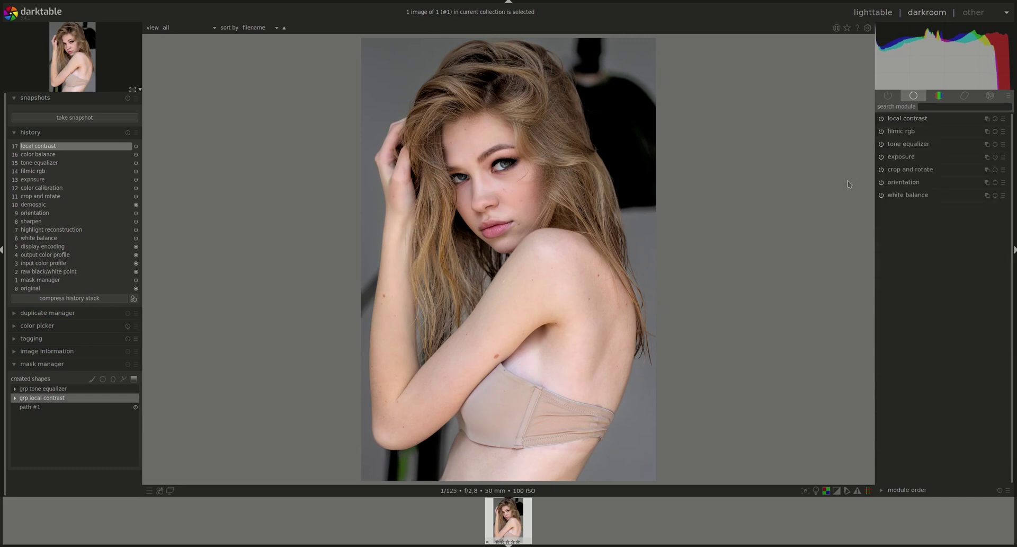
Step: Enable haze removal and compare the photo with it off and on
left_click(964, 96)
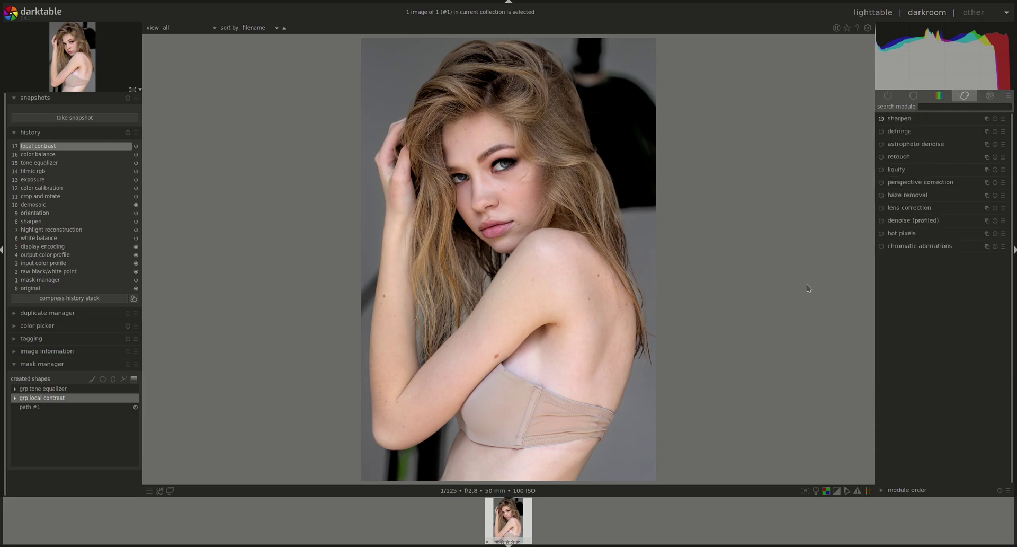
left_click(895, 198)
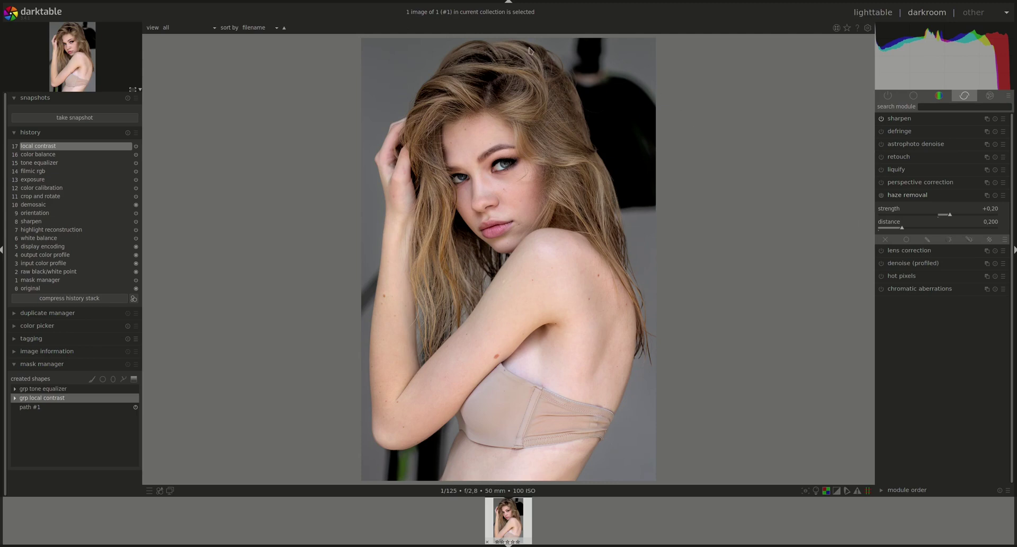
left_click(881, 195)
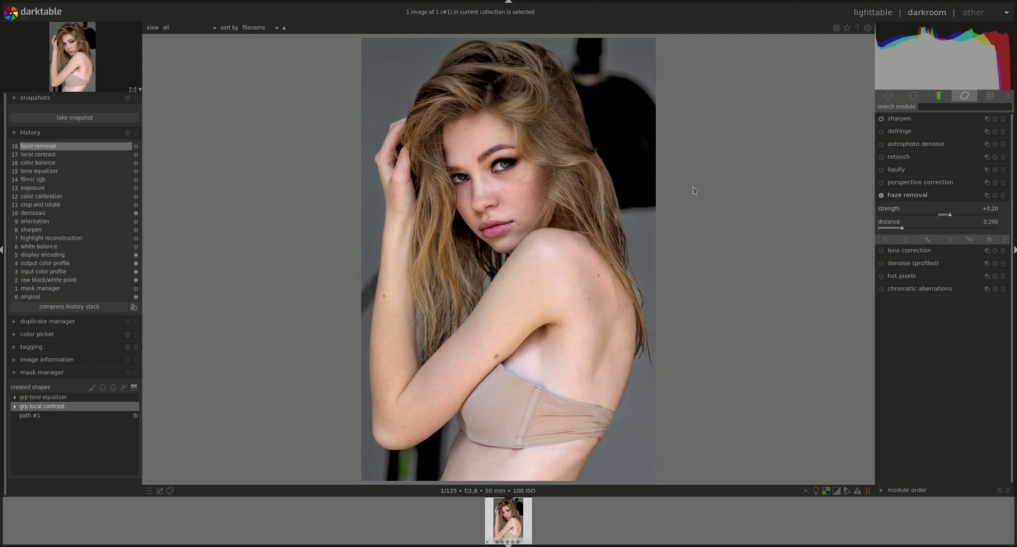
left_click(882, 195)
left_click(881, 196)
Step: Mask haze removal with the existing grp local contrast shapes, set the feathering radius to 46.1 and raise the mask contrast slightly
left_click(923, 239)
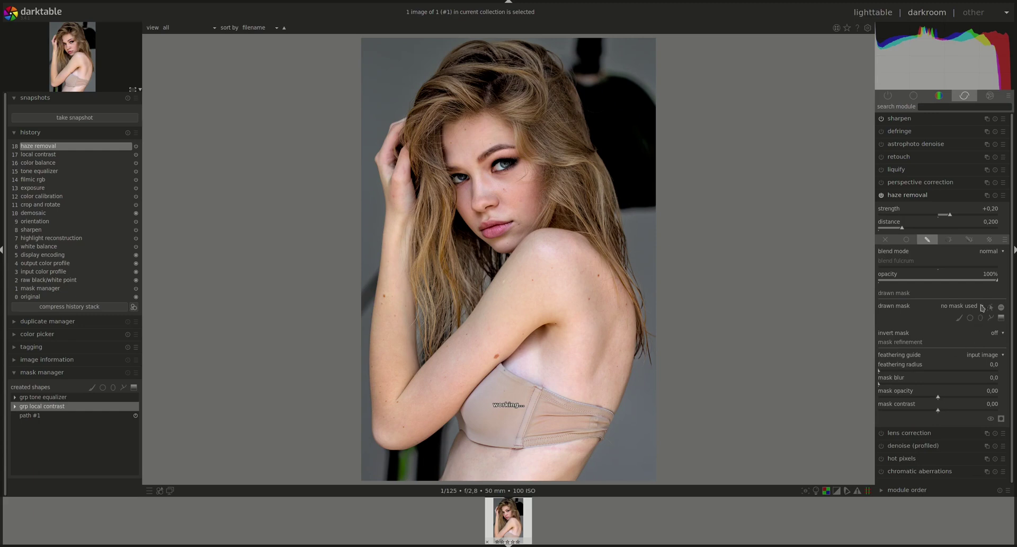
left_click(980, 308)
left_click(968, 322)
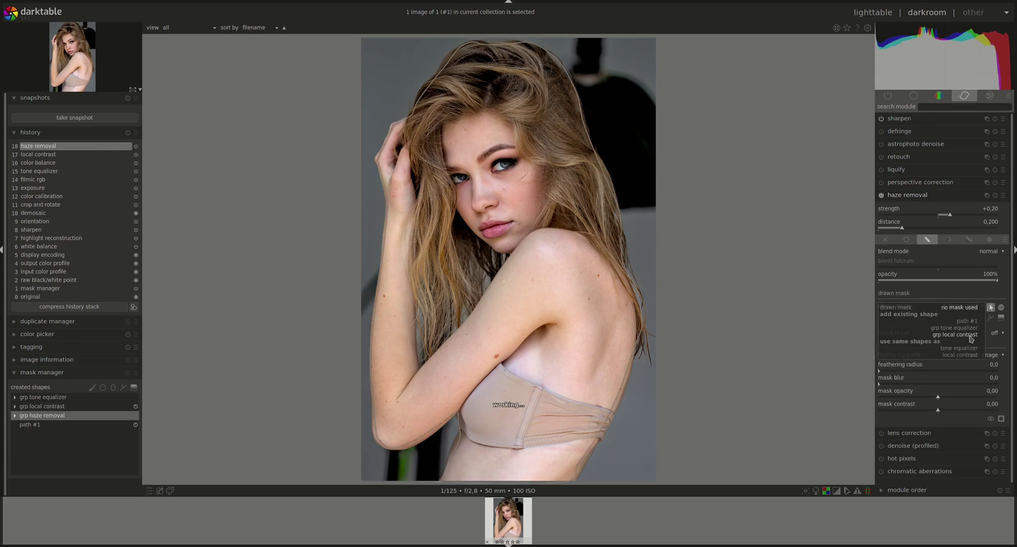
left_click(901, 371)
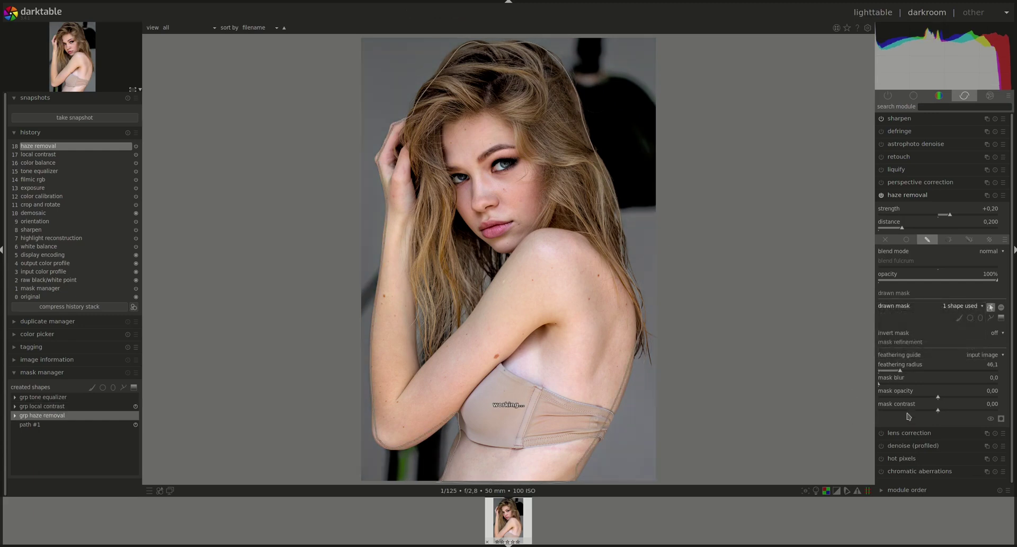
left_click(951, 410)
left_click(898, 197)
left_click(882, 195)
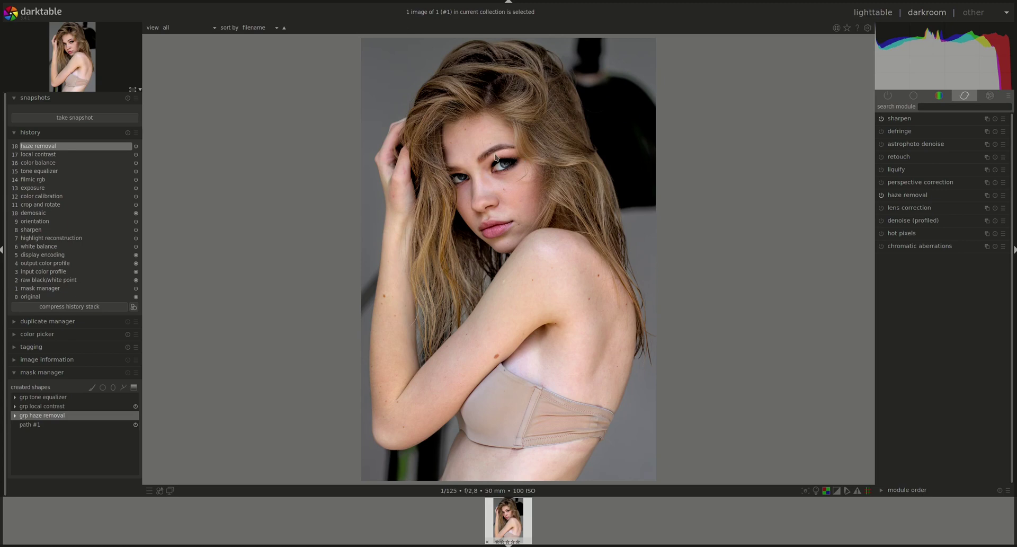
Step: Create a new instance of the exposure module
left_click(914, 95)
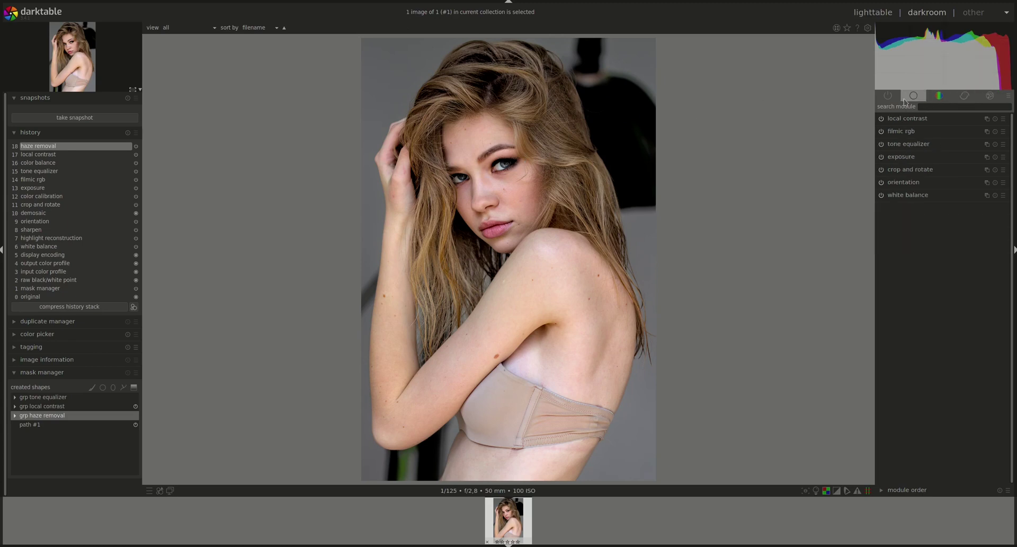
left_click(986, 157)
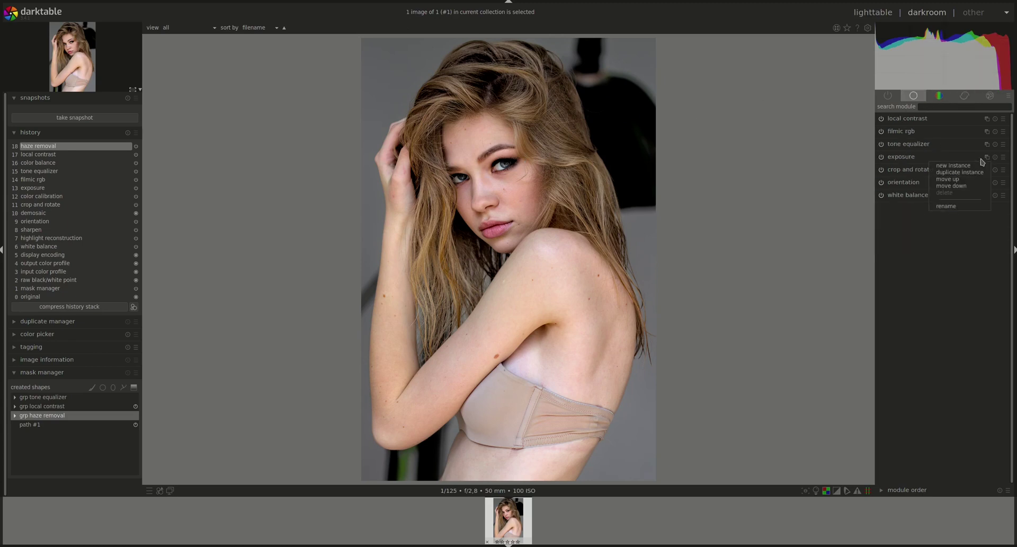
left_click(972, 166)
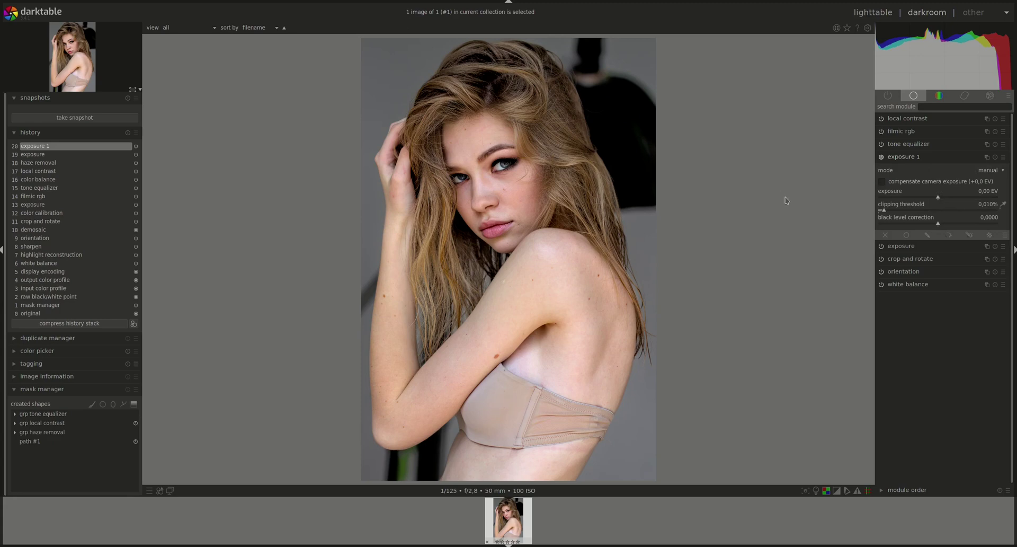
Step: Add a drawn mask to the new exposure instance with a separate path around each of the woman's eyes
left_click(927, 235)
left_click(990, 313)
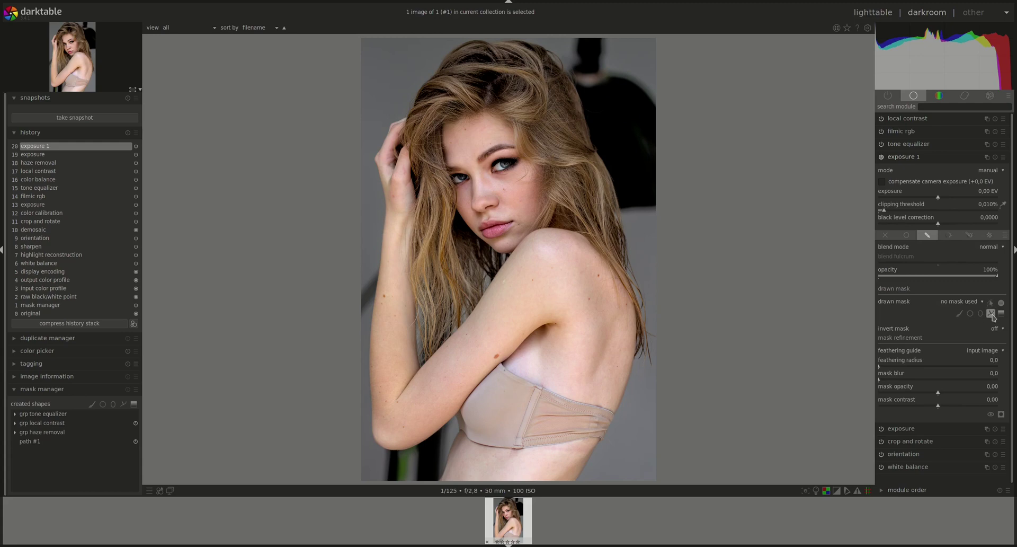
right_click(456, 180)
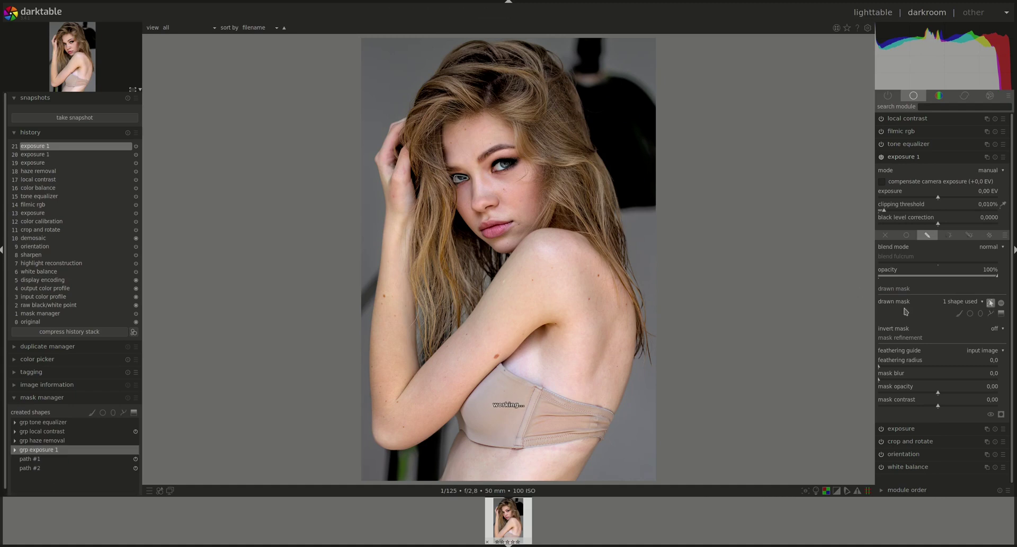
left_click(991, 313)
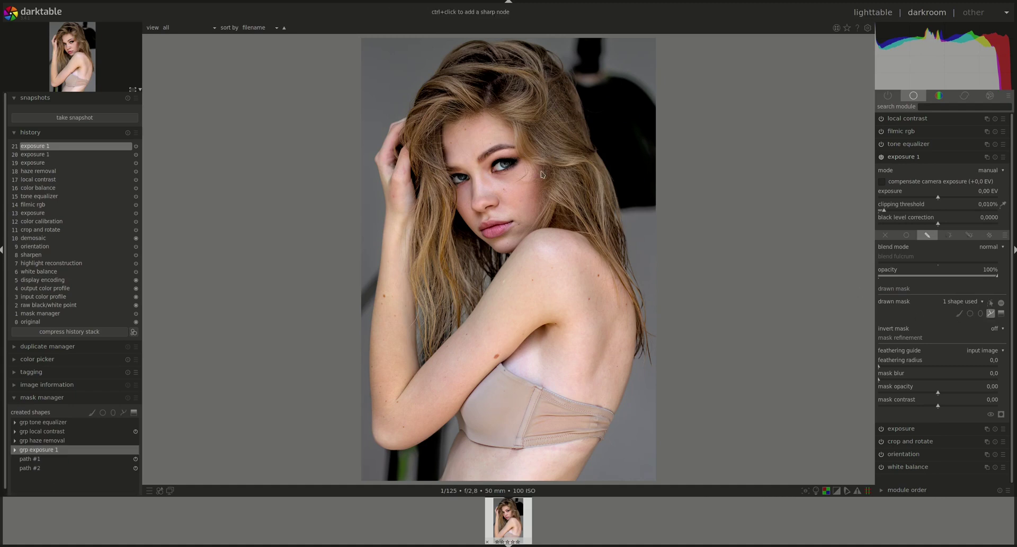
left_click(498, 167)
right_click(500, 164)
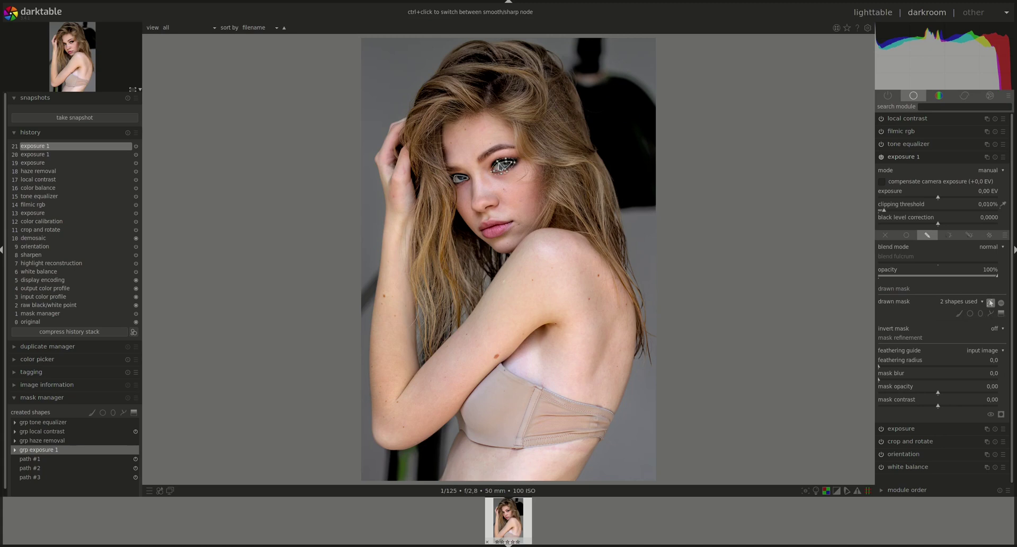
Step: Set the eye-masked exposure instance to 0.32 EV with a mask feathering radius of 40.7, and collapse the module
left_click(990, 304)
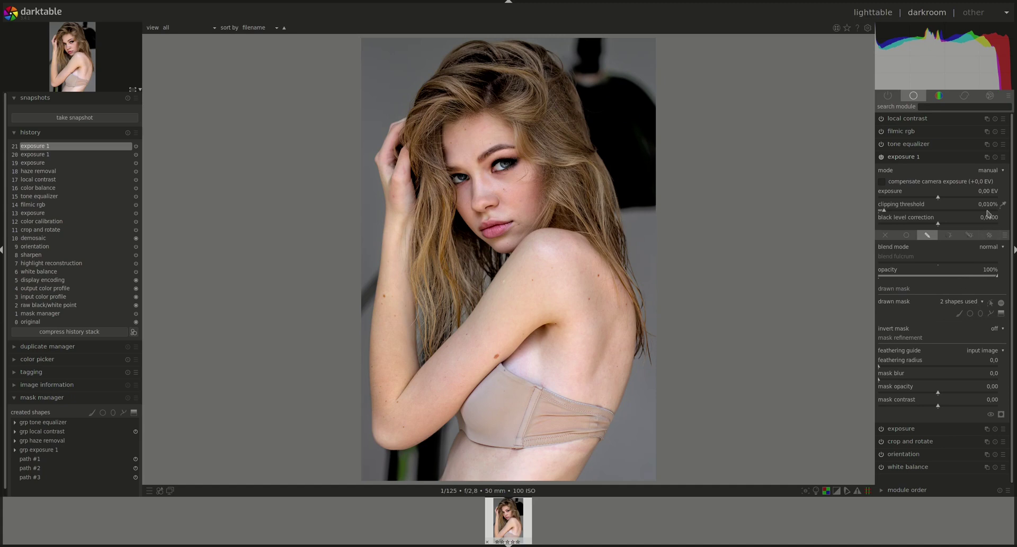
right_click(990, 194)
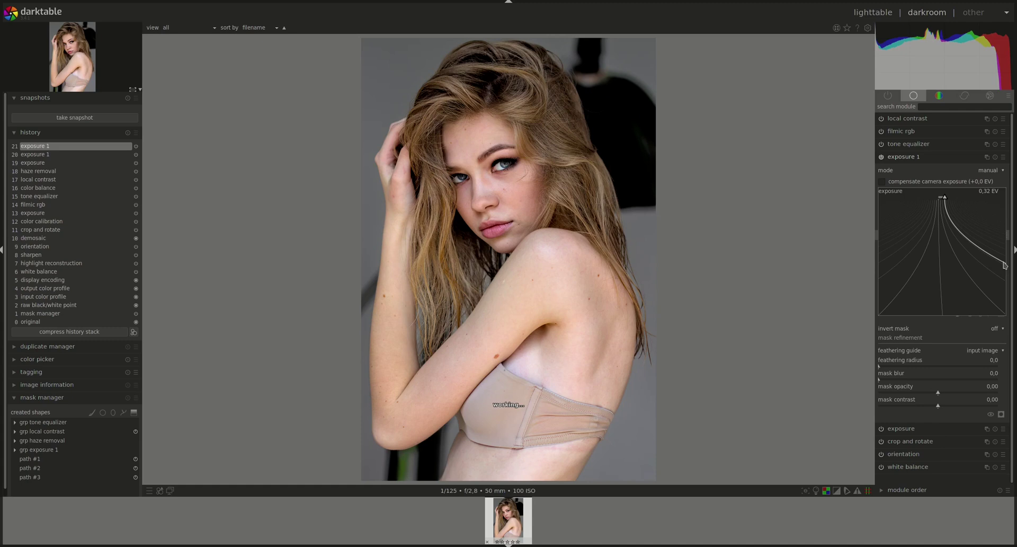
left_click(1004, 265)
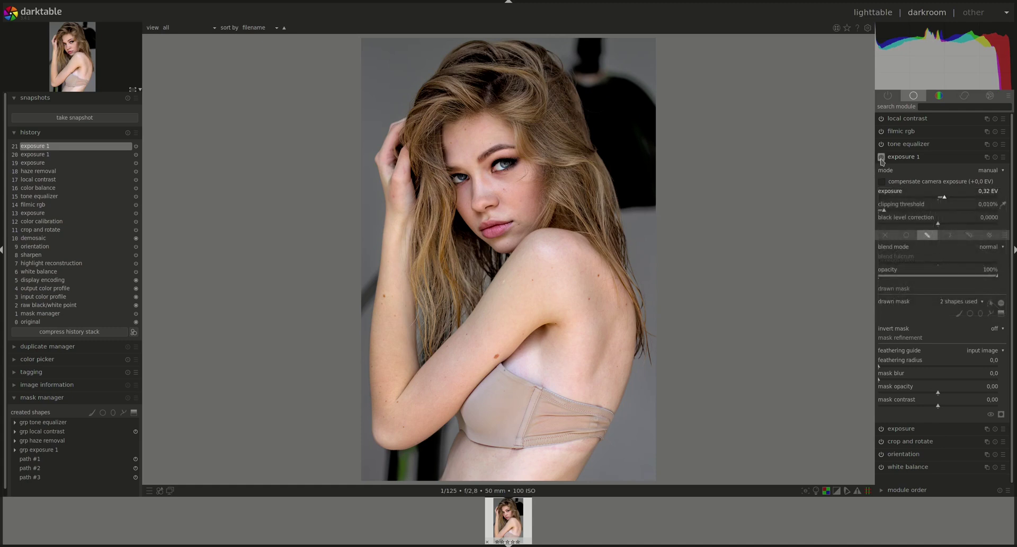
left_click(898, 367)
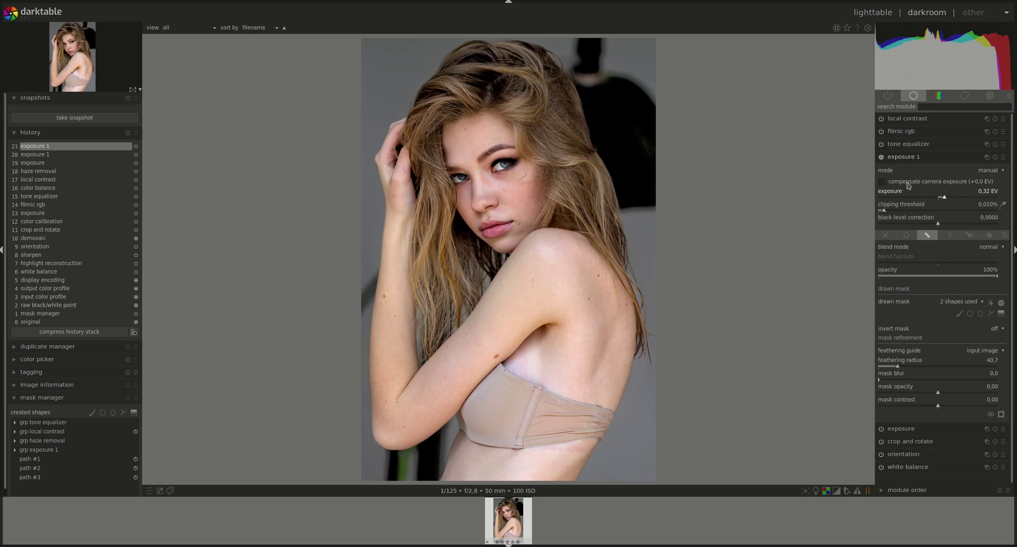
left_click(895, 159)
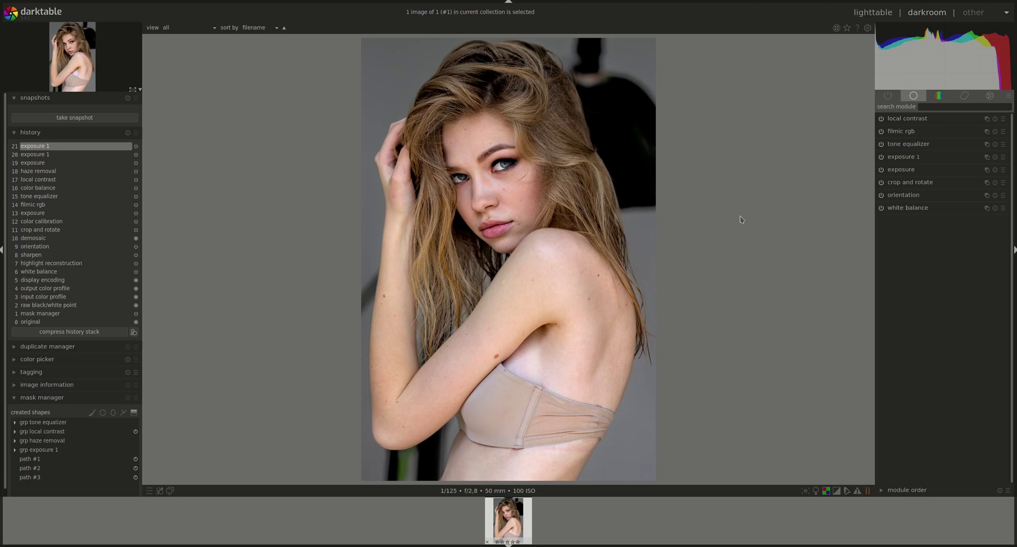
Step: Create a second instance of the color balance module
left_click(938, 96)
left_click(987, 132)
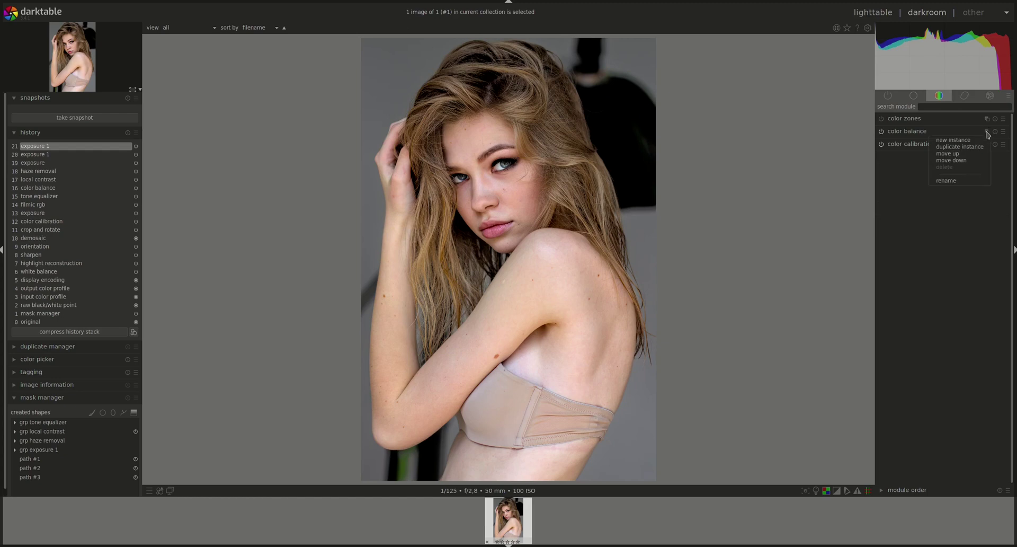
left_click(960, 147)
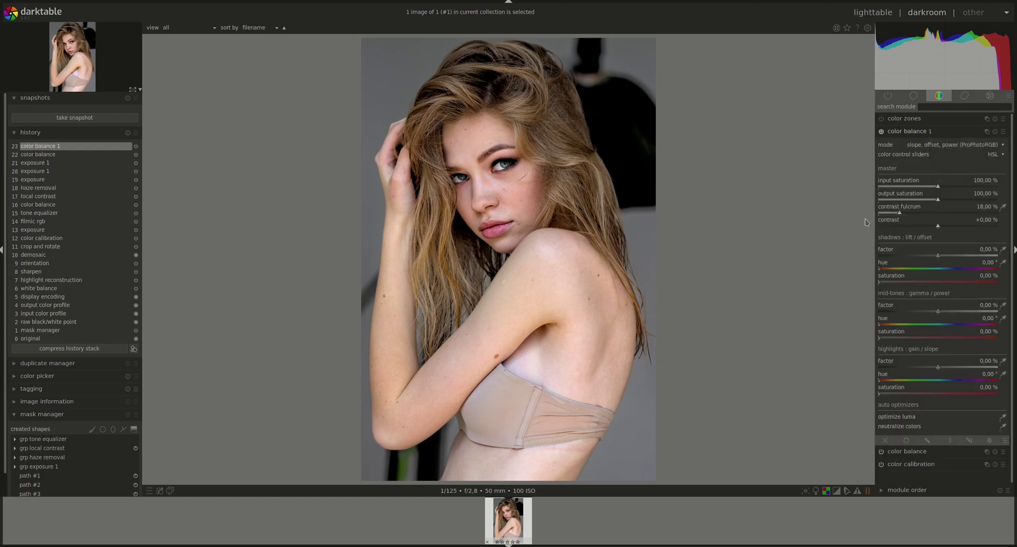
Step: Mask the second color balance with the existing grp local contrast shapes, inverting the mask's polarity so it covers the background
left_click(927, 440)
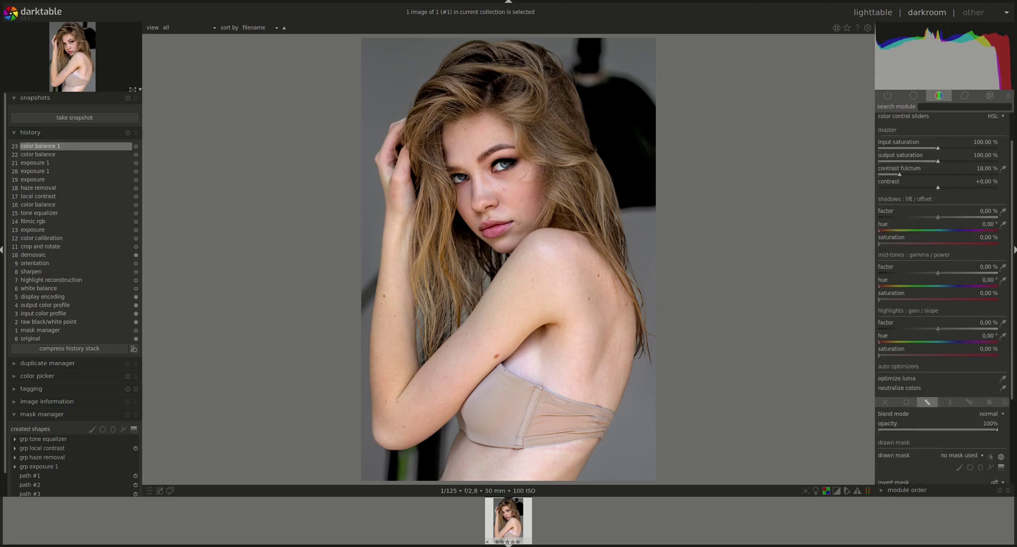
left_click_drag(1014, 371, 1013, 416)
left_click(956, 392)
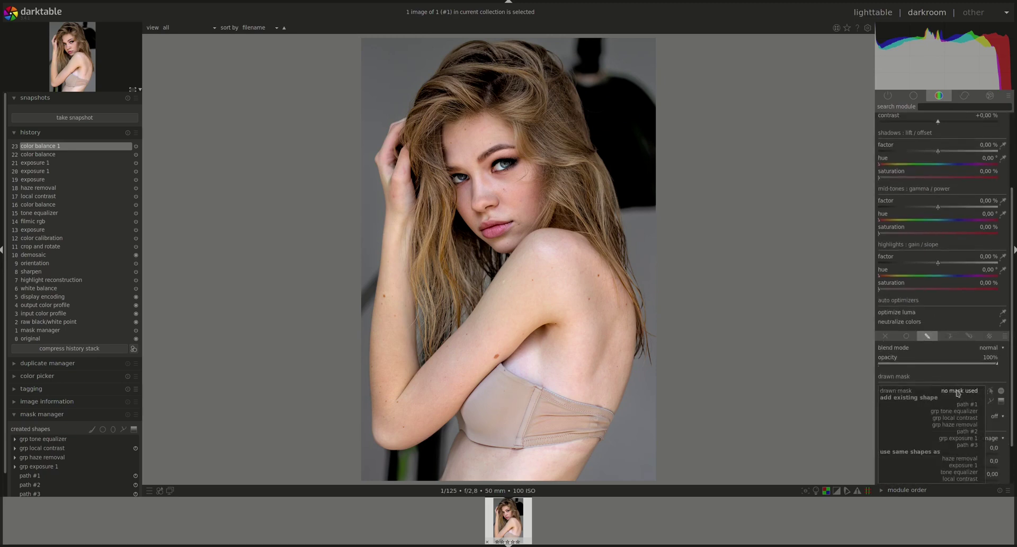
left_click(963, 418)
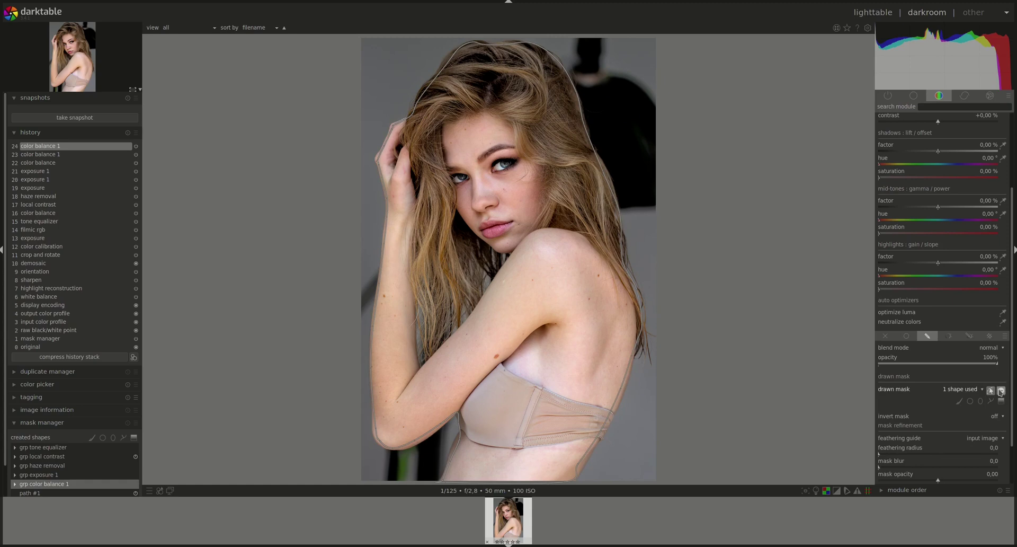
left_click_drag(1014, 353, 1013, 351)
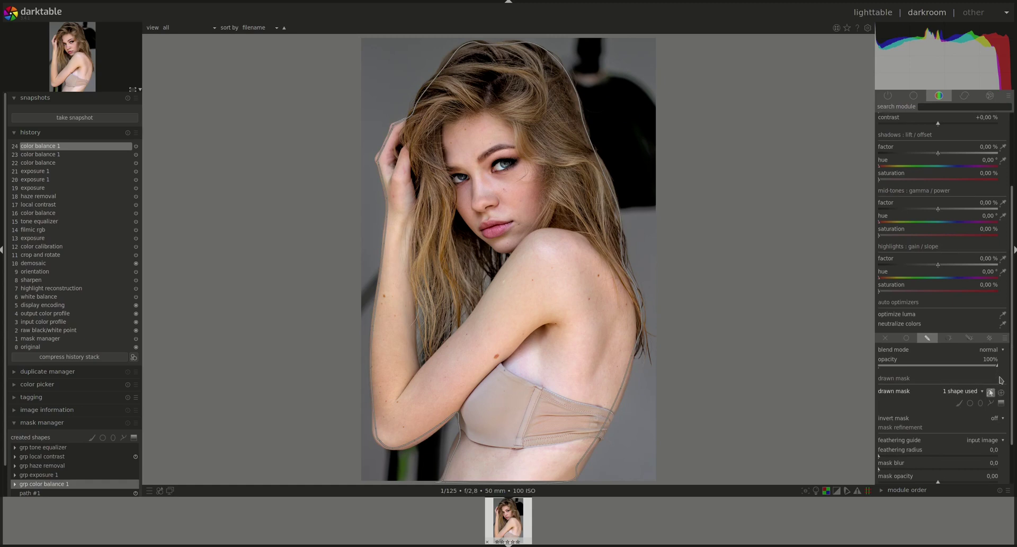
left_click(990, 392)
Step: Set the second color balance's output saturation to 54.37 %, mask feathering radius to 36.2 and mask contrast to 0.31
scroll(1012, 301, "up", 4)
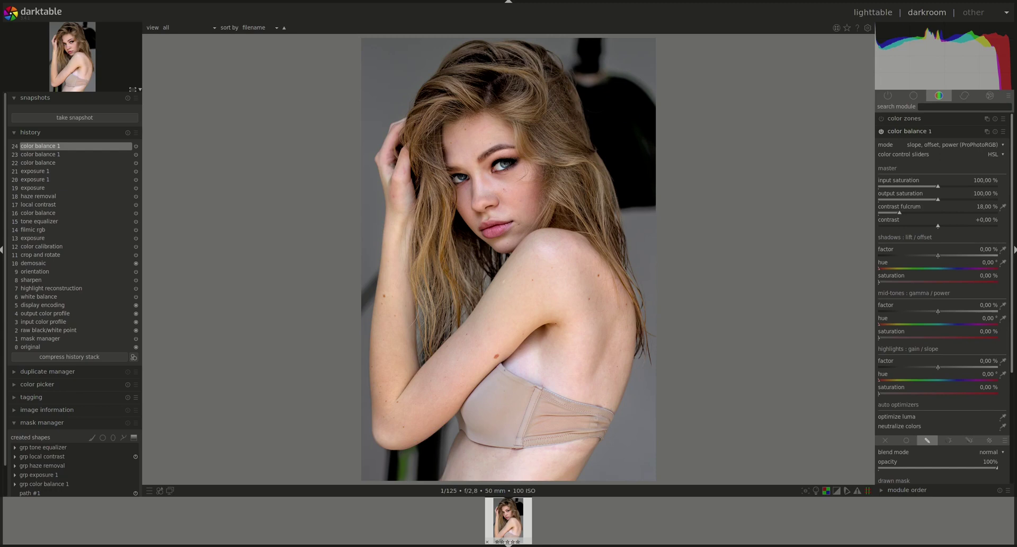
left_click_drag(939, 205, 884, 202)
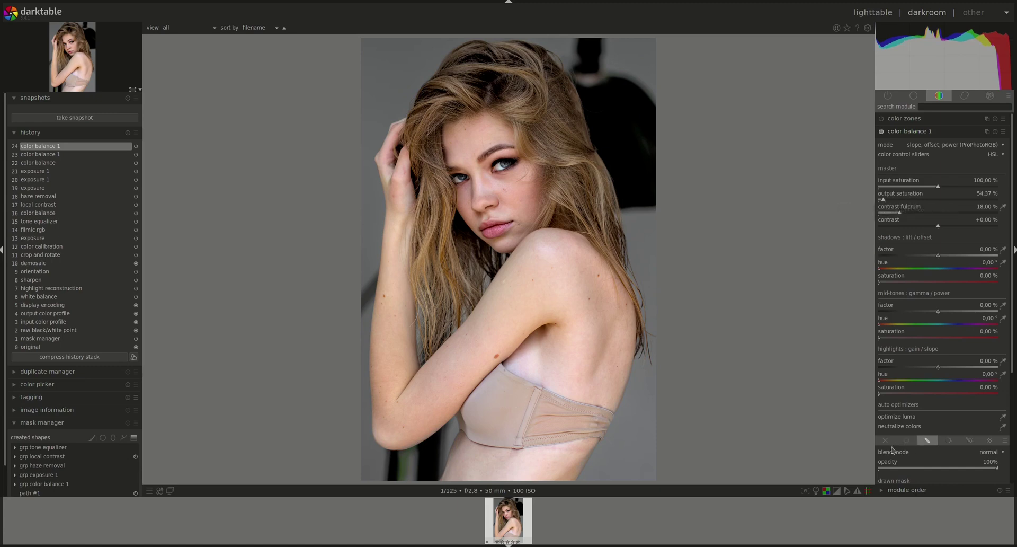
scroll(1013, 358, "down", 9)
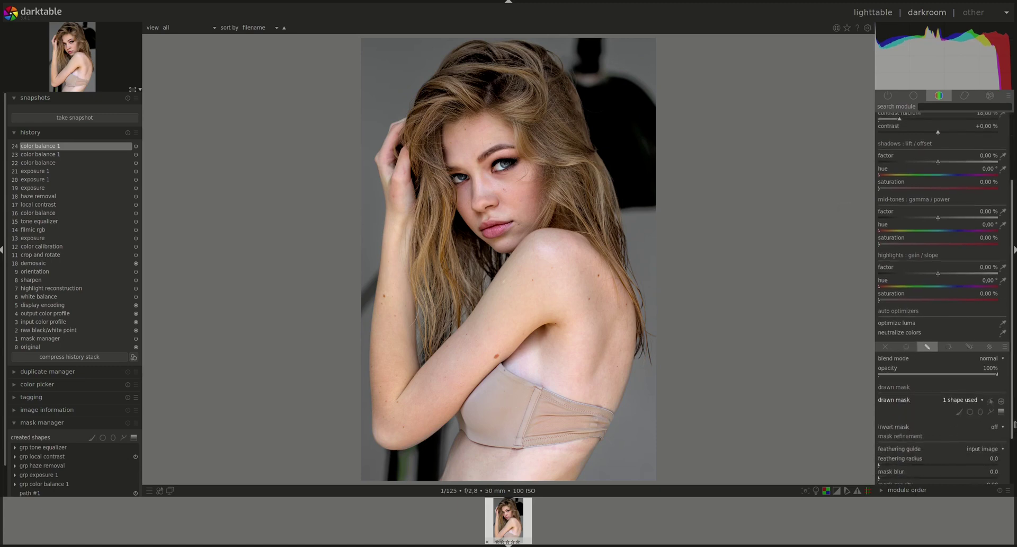
left_click(895, 429)
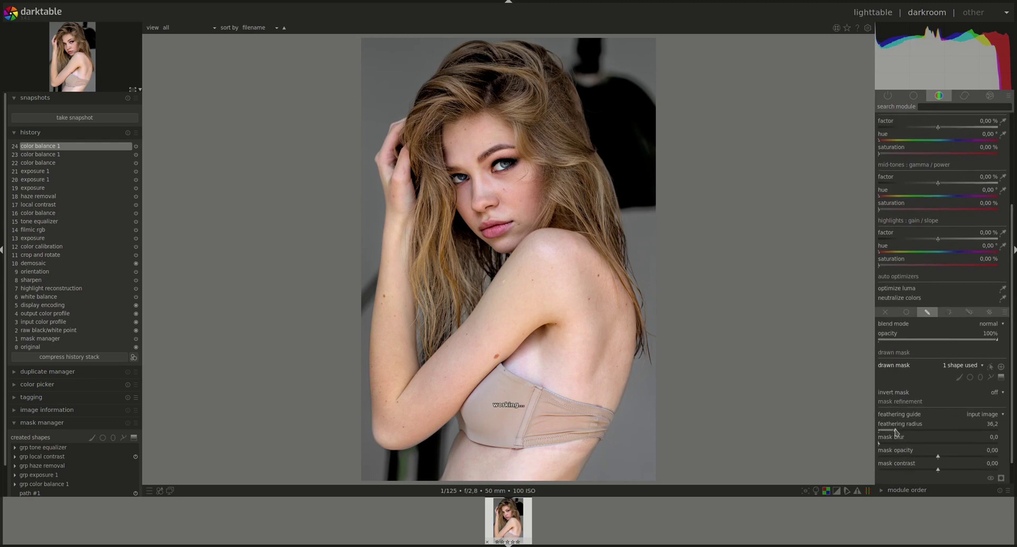
left_click(958, 470)
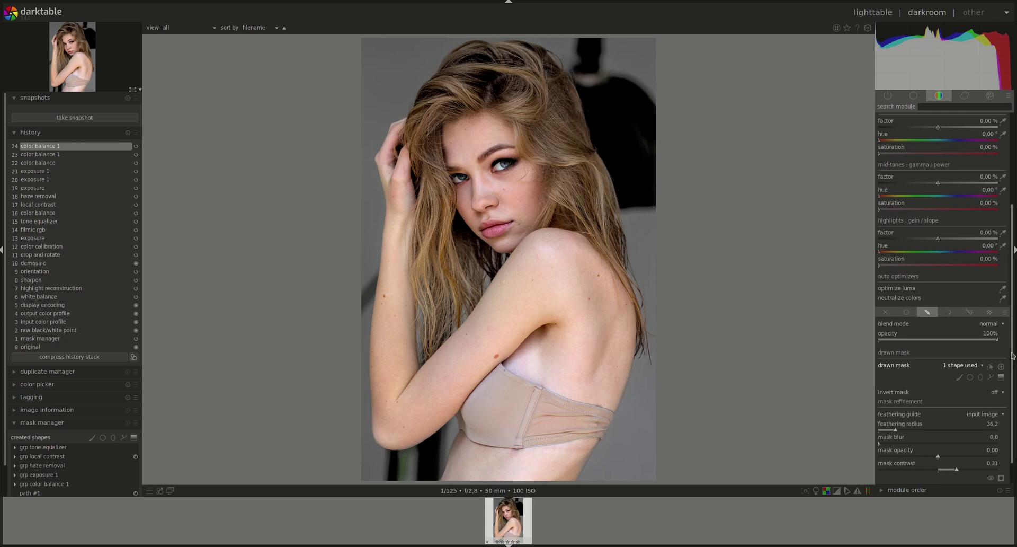
Step: Display the background mask as an overlay to check its coverage, hide it and collapse the second color balance
scroll(1012, 385, "down", 2)
left_click(1001, 449)
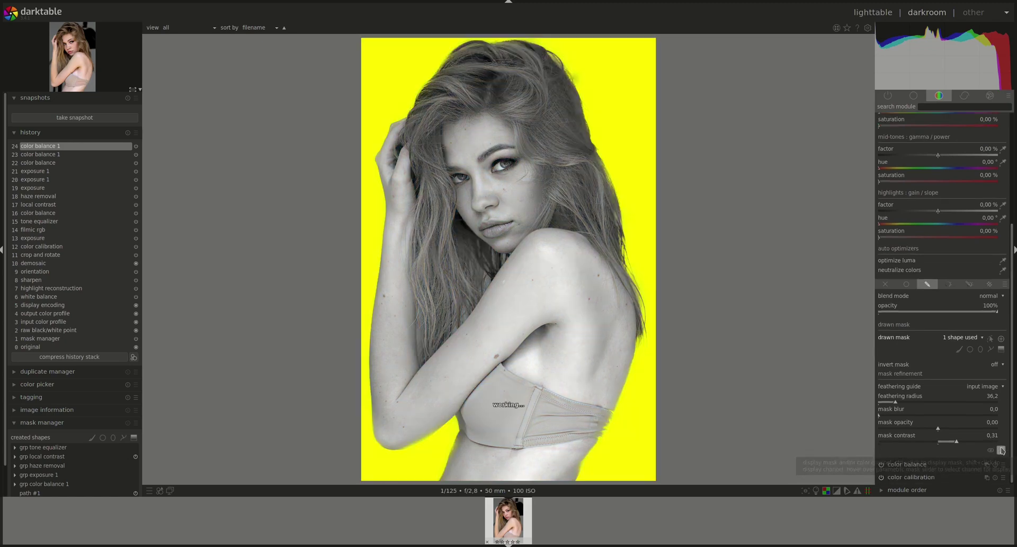
left_click(1001, 449)
scroll(1013, 403, "up", 5)
scroll(969, 129, "up", 5)
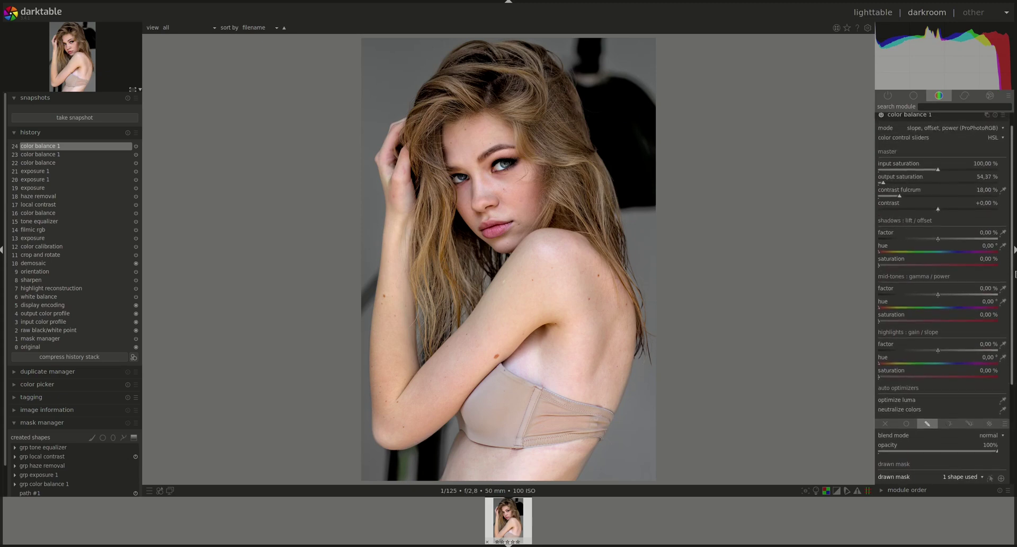
scroll(910, 118, "up", 1)
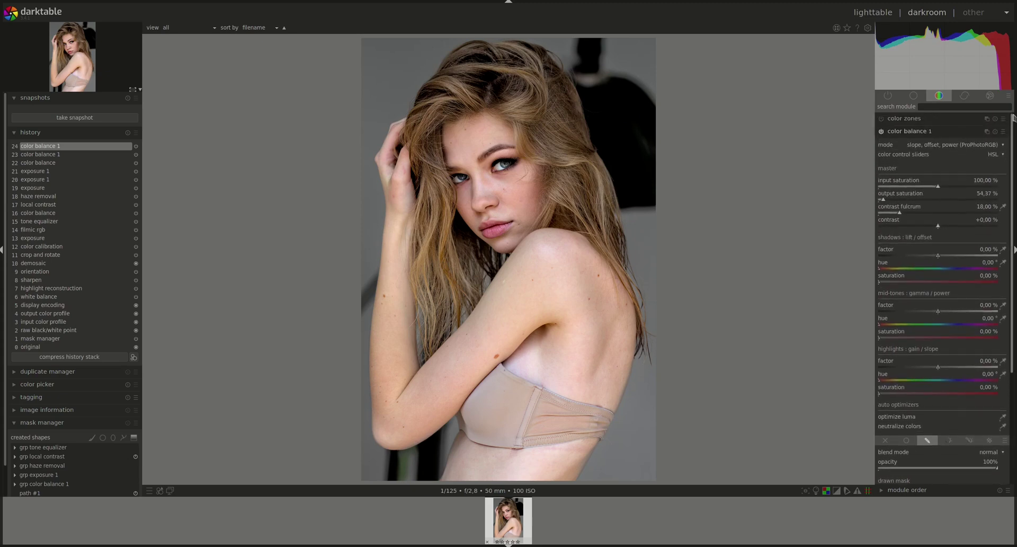
left_click(907, 132)
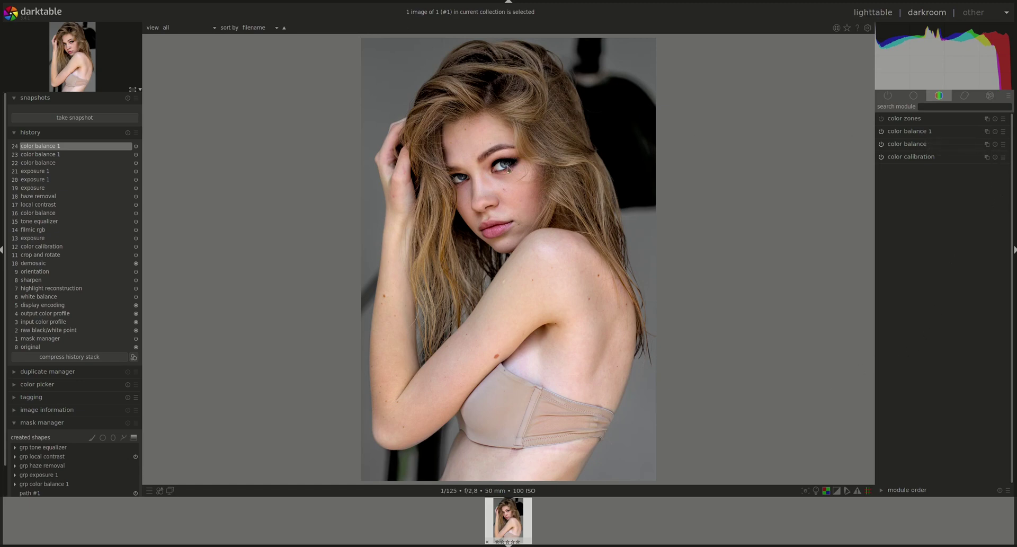
Step: Create a third color balance instance and switch its blending to a drawn mask
left_click(987, 131)
left_click(947, 141)
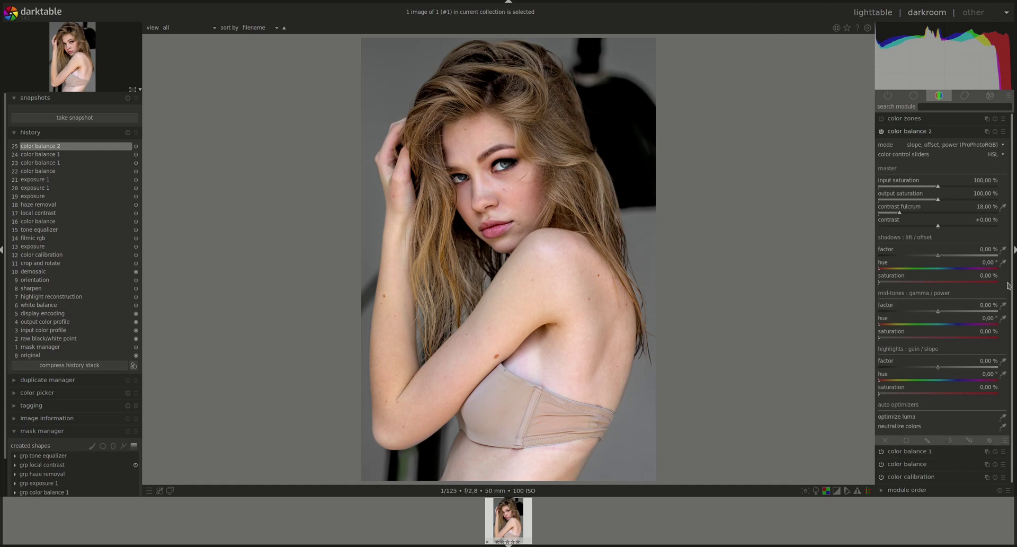
left_click(927, 440)
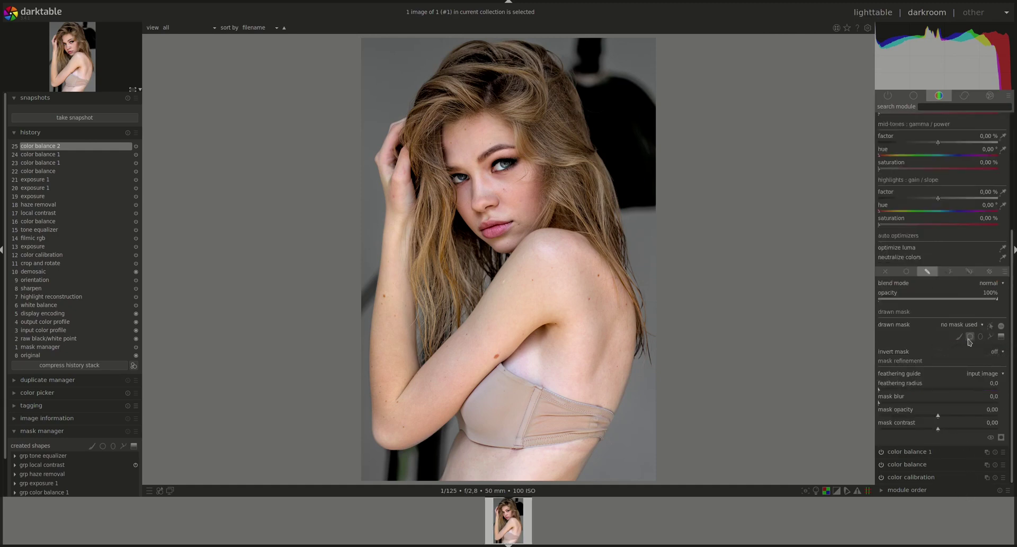
Step: Draw a mask path around the iris of the woman's left eye for the new color balance instance
left_click(991, 337)
scroll(480, 169, "up", 1)
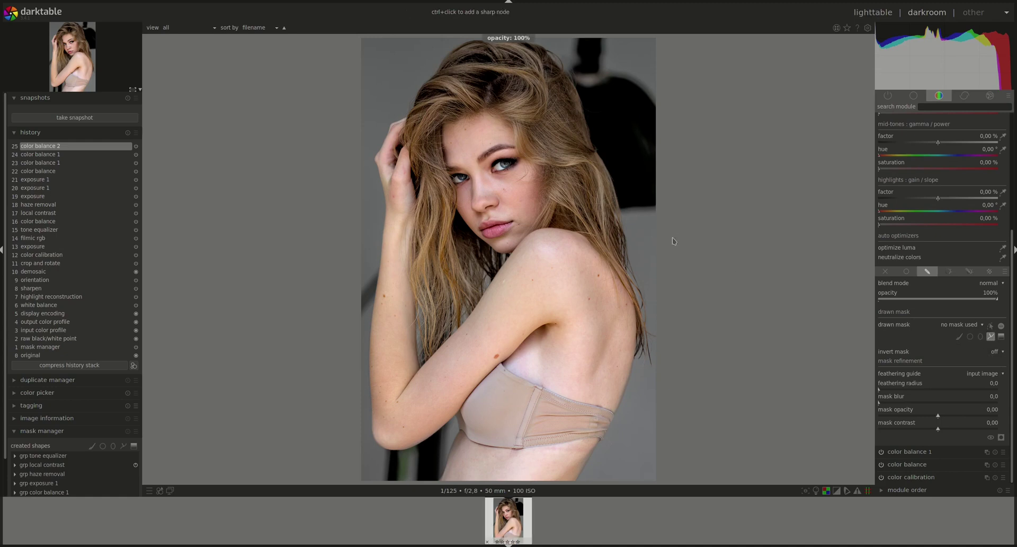
left_click(991, 325)
scroll(498, 156, "up", 5)
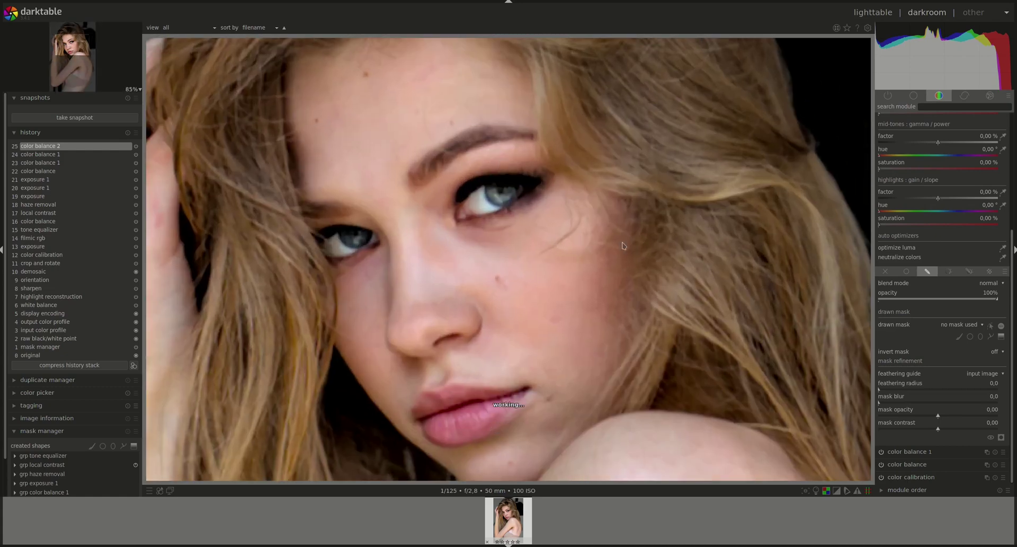
left_click(990, 336)
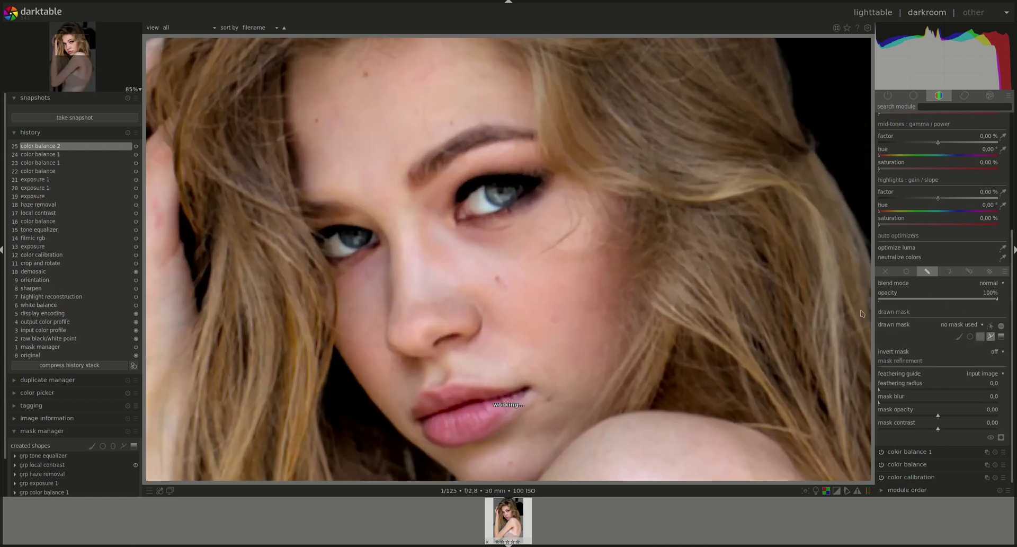
left_click(486, 184)
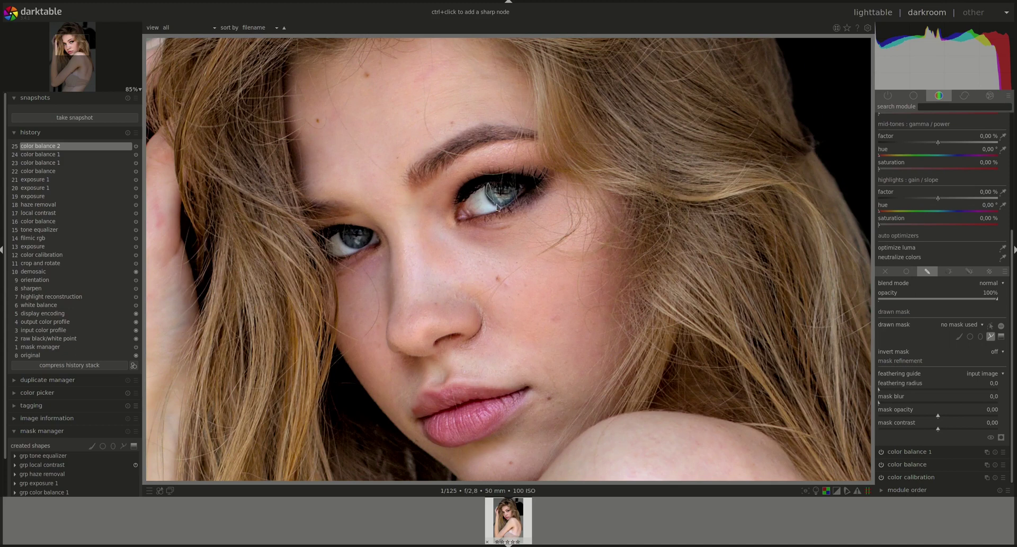
left_click(508, 203)
right_click(506, 187)
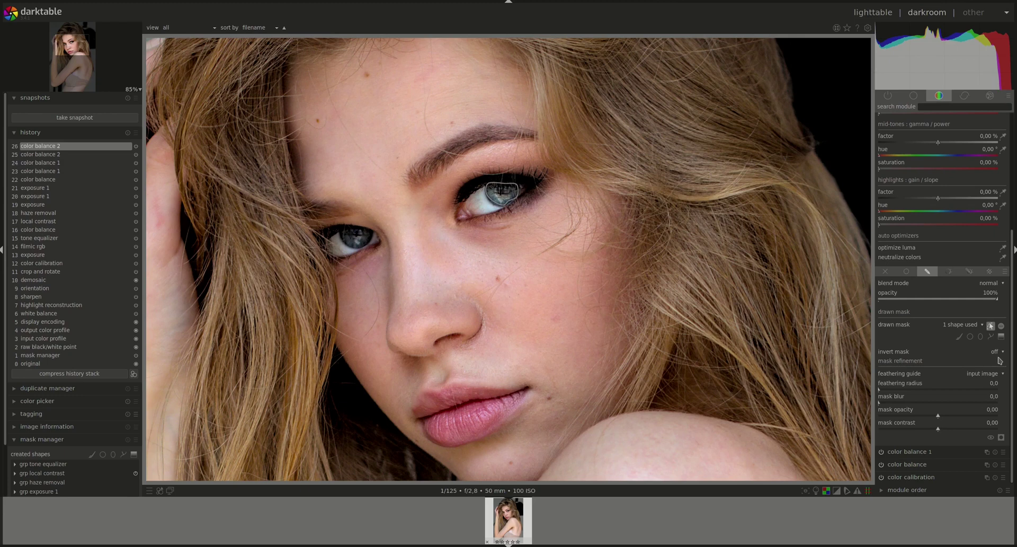
Step: Add a second mask path around the iris of the woman's right eye
left_click(991, 337)
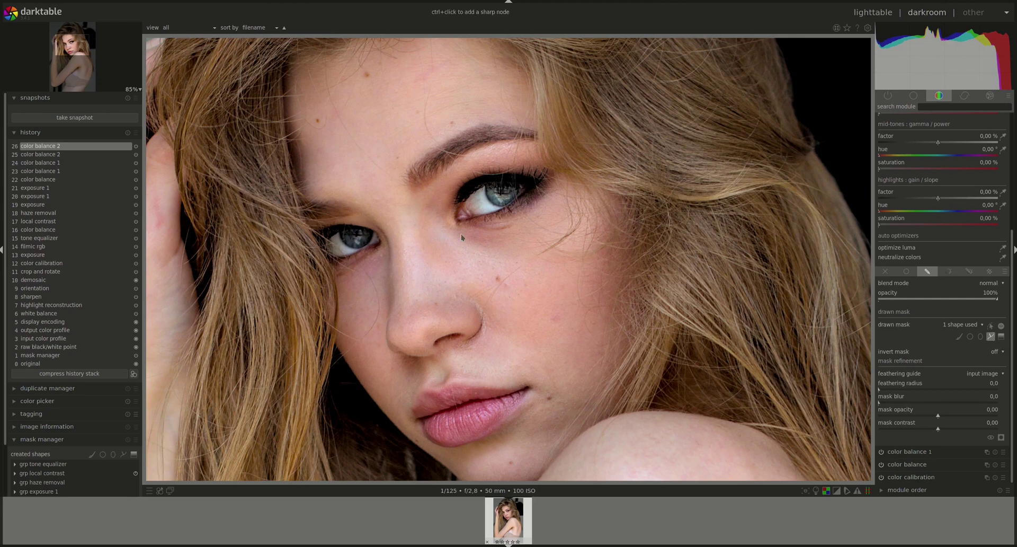
left_click(341, 231)
left_click(356, 247)
left_click(372, 230)
right_click(356, 231)
scroll(636, 222, "down", 5)
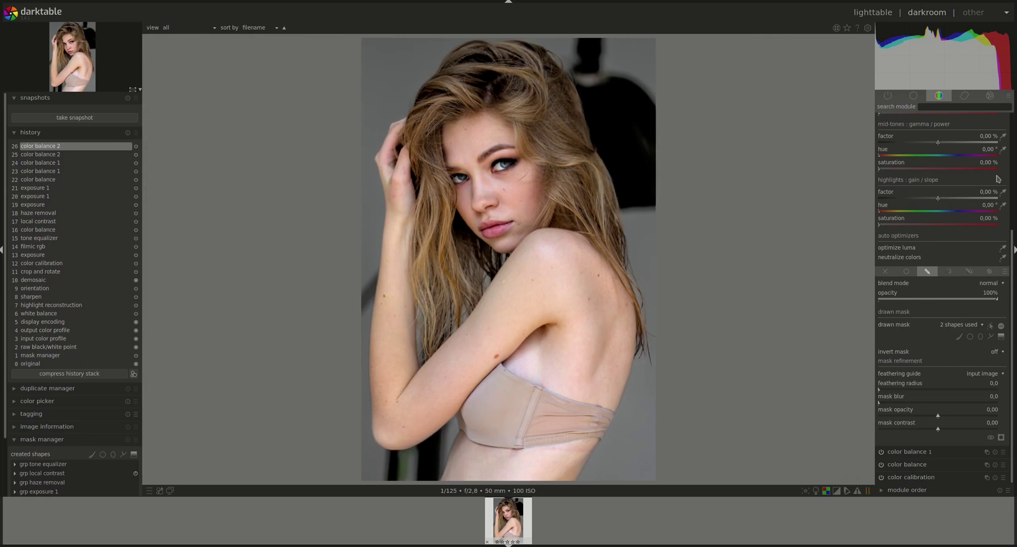
Step: Tint the masked irises by shifting the highlights hue to blue, raising the highlights saturation and increasing the output saturation
scroll(1013, 239, "up", 5)
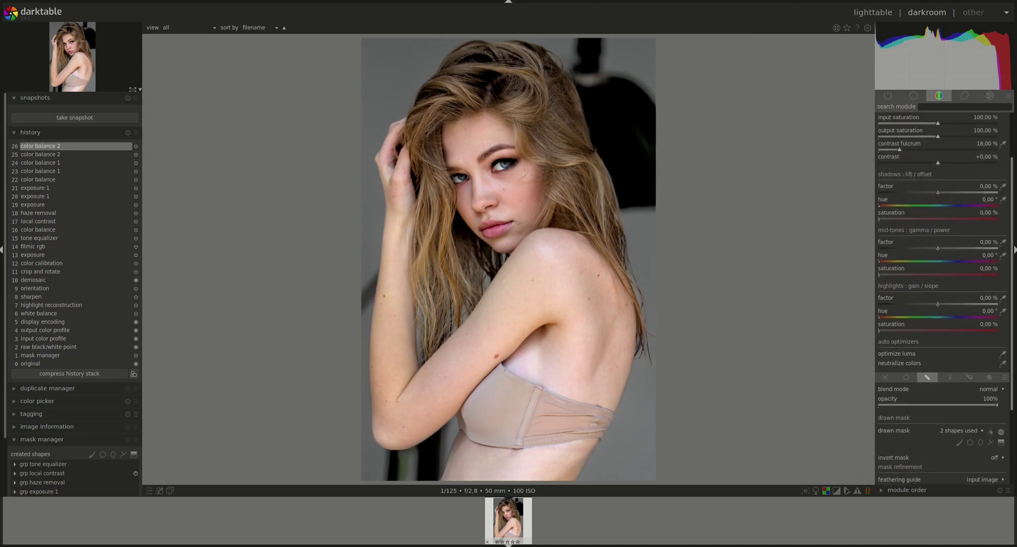
scroll(944, 298, "up", 1)
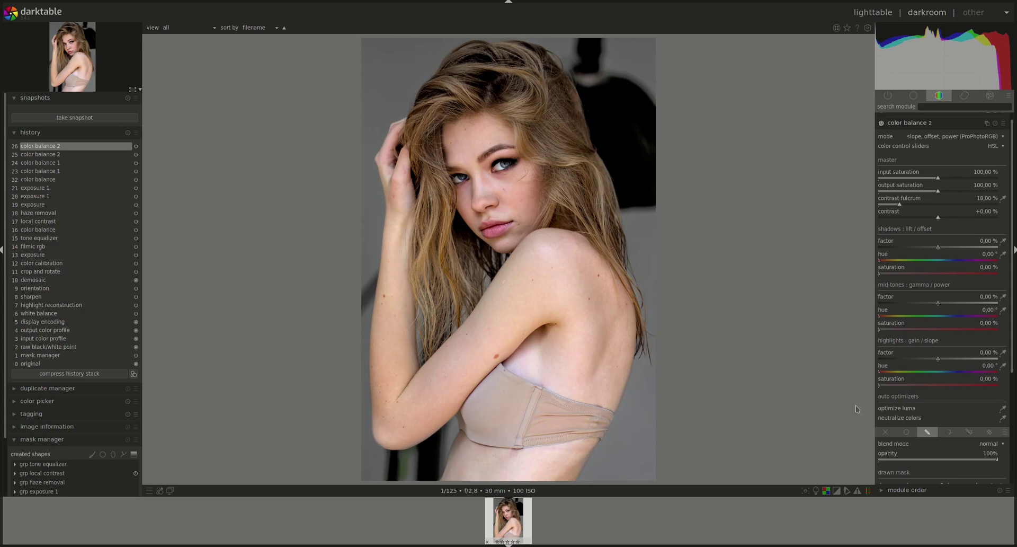
left_click_drag(879, 375, 952, 386)
left_click_drag(882, 389, 911, 392)
left_click_drag(939, 195, 964, 196)
left_click_drag(965, 194, 971, 195)
left_click(908, 124)
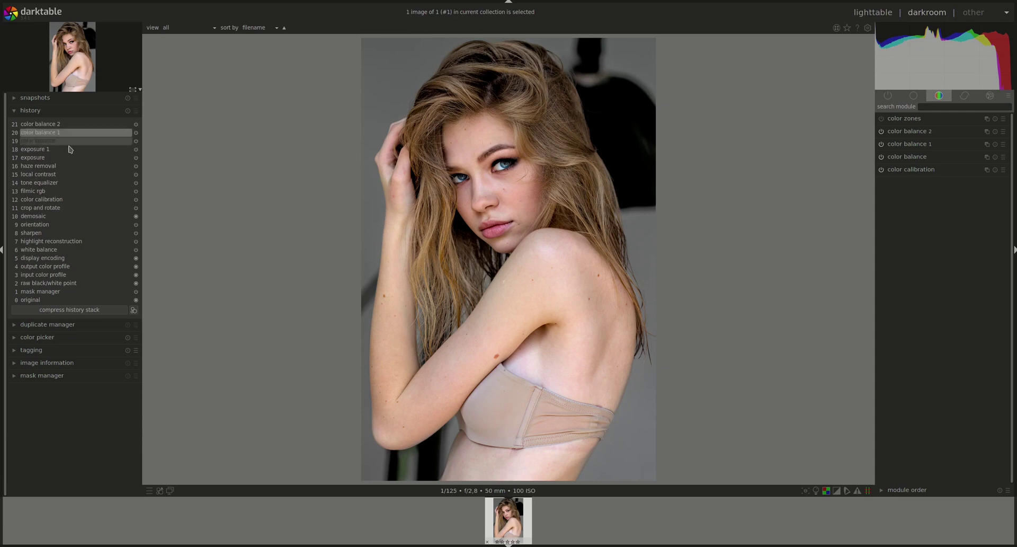
Step: Compare the finished portrait with its crop and rotate history state, and return to the color balance 2 state
left_click(54, 209)
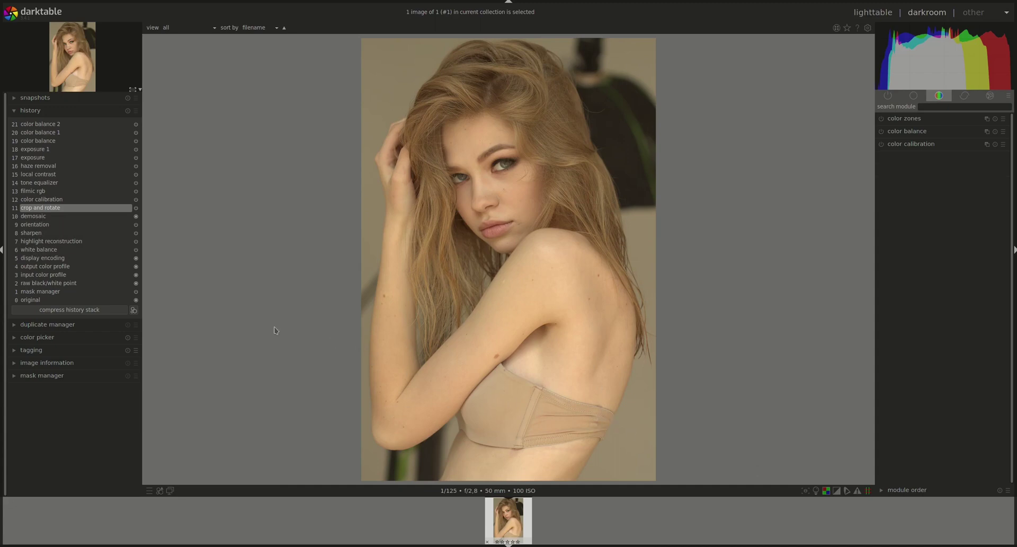
left_click(43, 124)
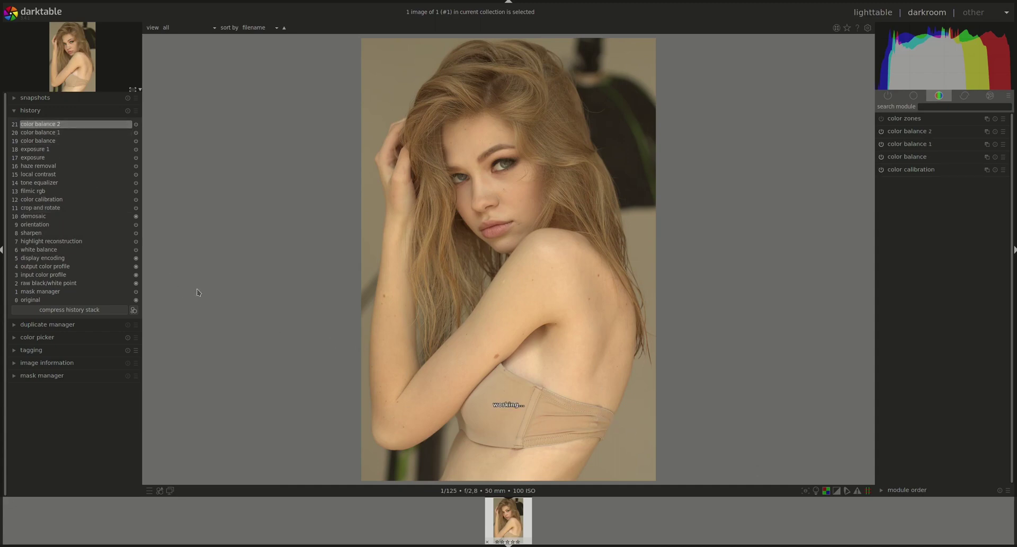